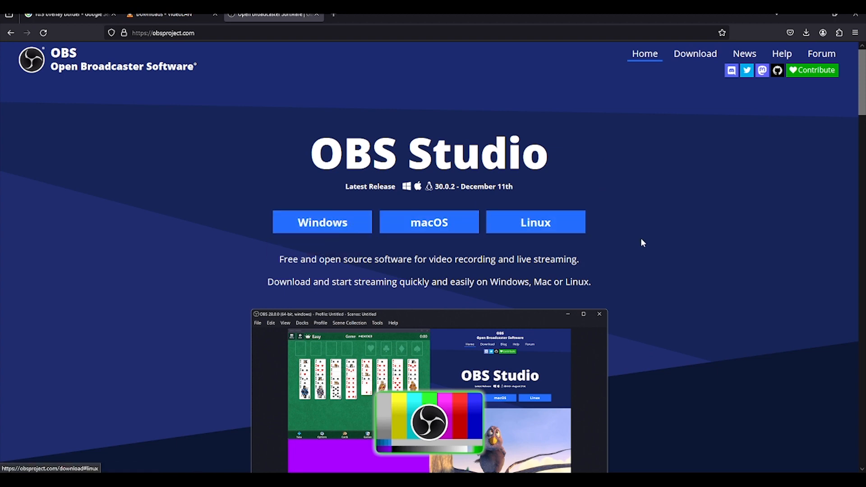
# Look over the OBS Studio home page and bring up the VLC download page
pyautogui.scroll(-10, 668, 265)
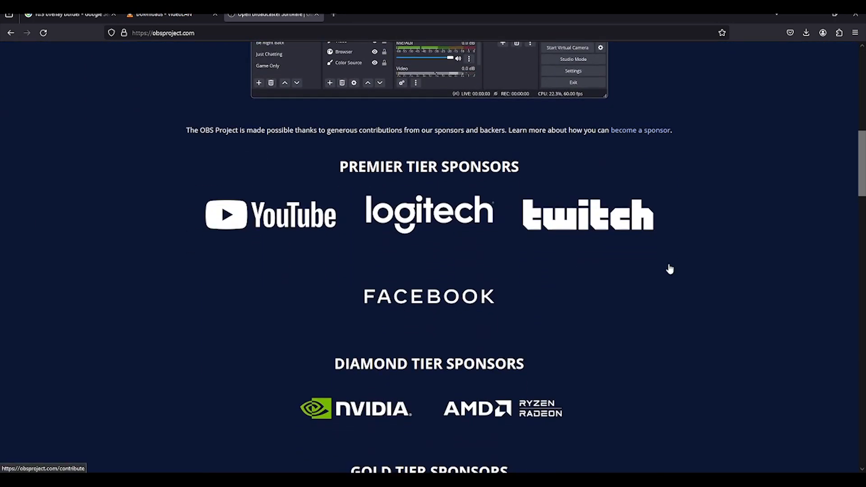
pyautogui.scroll(10, 665, 270)
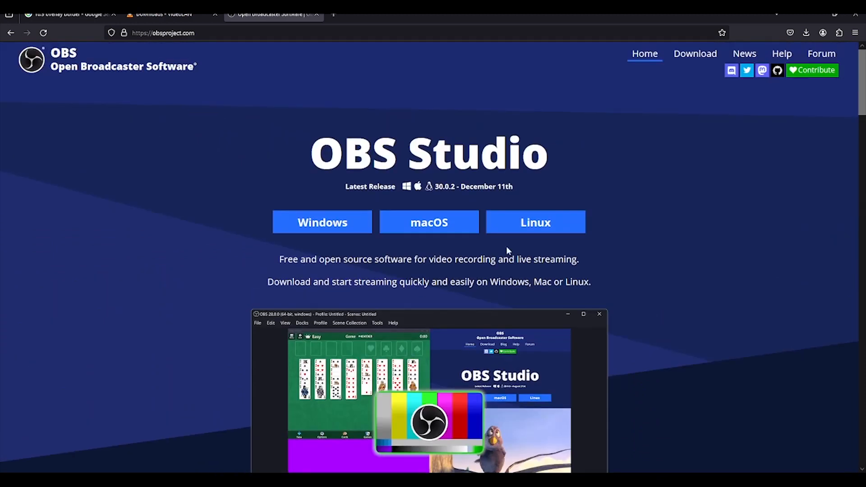
pyautogui.click(187, 17)
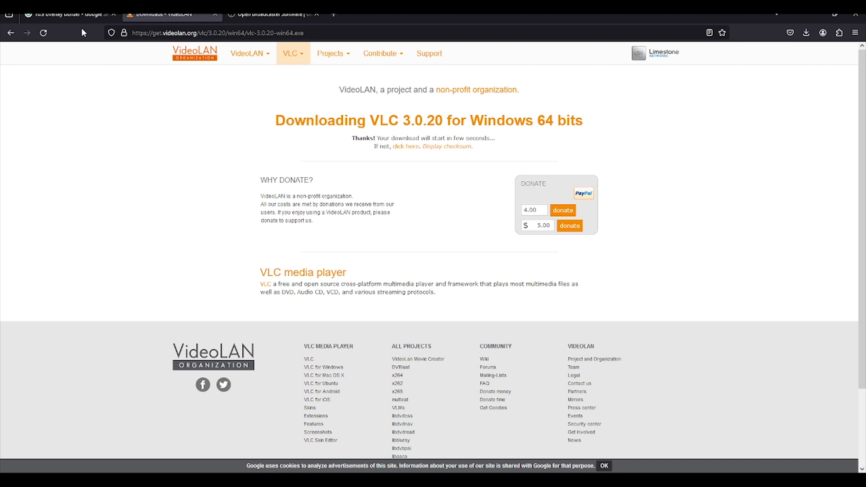
# Browse the image results for 16:9 overlay borders for a suitable frame design
pyautogui.click(77, 18)
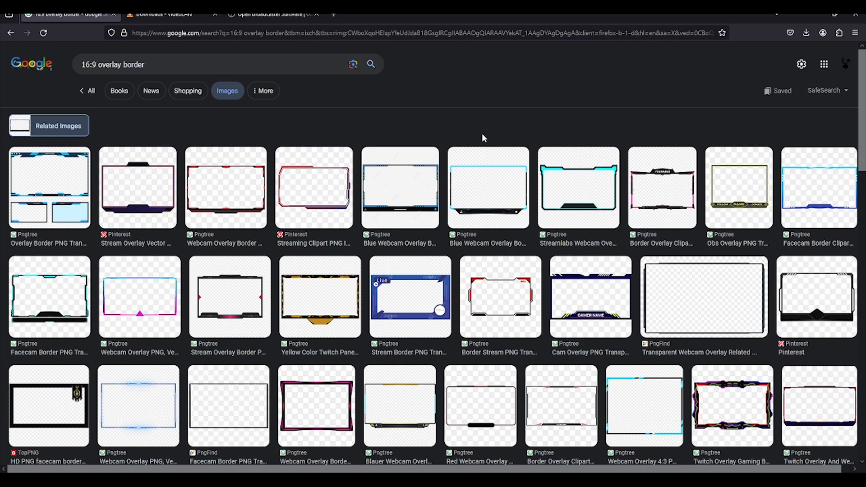
pyautogui.scroll(-3, 482, 133)
pyautogui.scroll(-5, 482, 138)
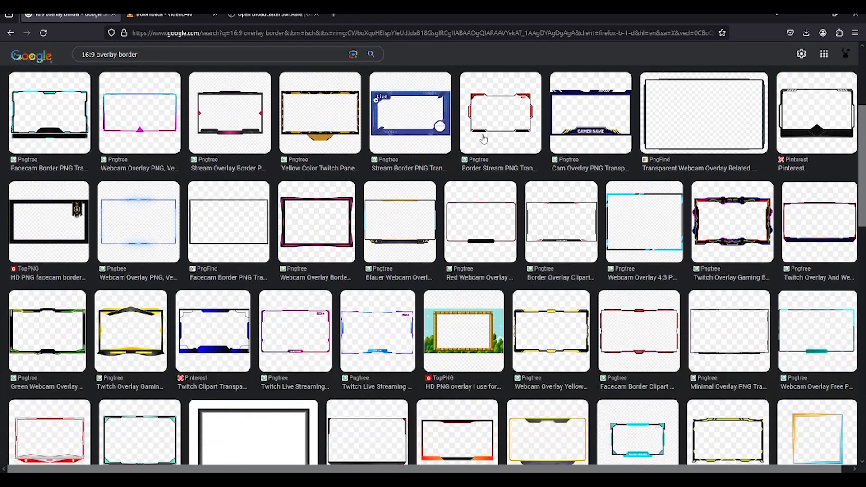
pyautogui.scroll(-5, 483, 138)
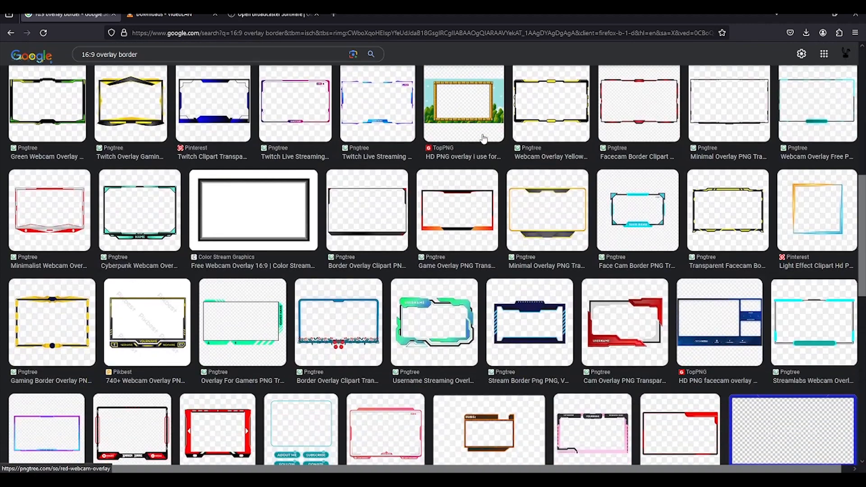
pyautogui.scroll(-1, 482, 138)
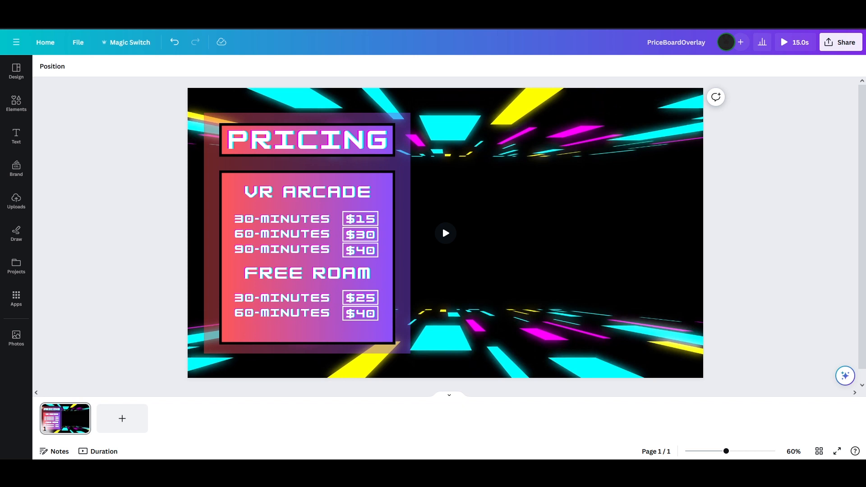
# Preview the background video and try several gradient fills on the translucent panel behind the pricing board
pyautogui.click(446, 233)
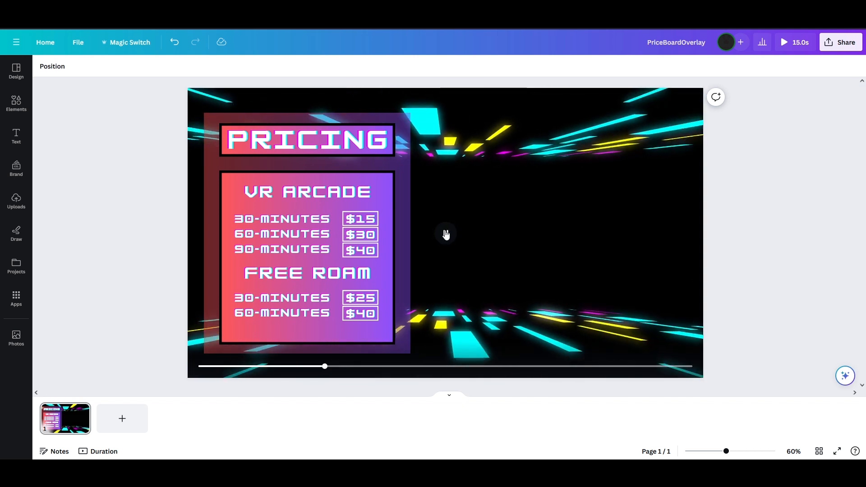
pyautogui.click(393, 163)
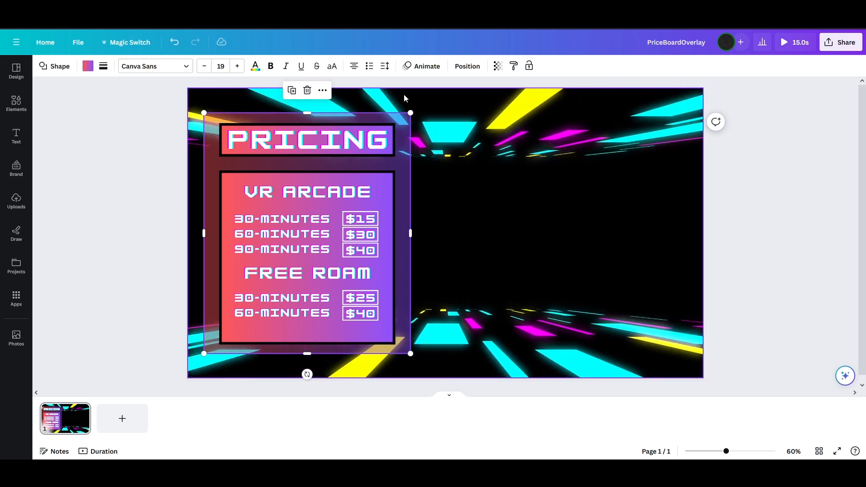
pyautogui.click(88, 67)
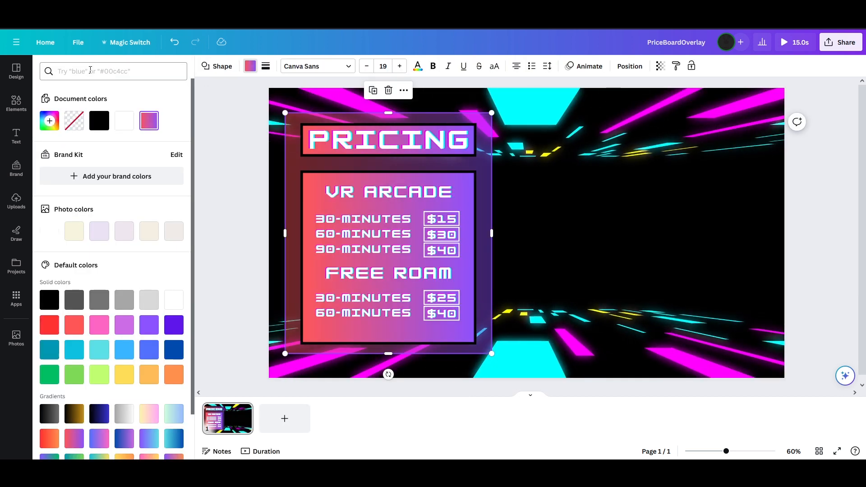
pyautogui.scroll(-1, 115, 229)
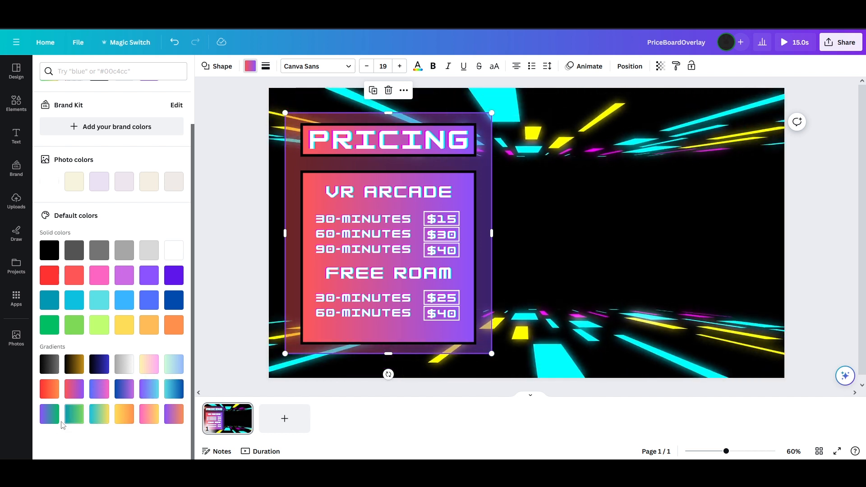
pyautogui.click(100, 418)
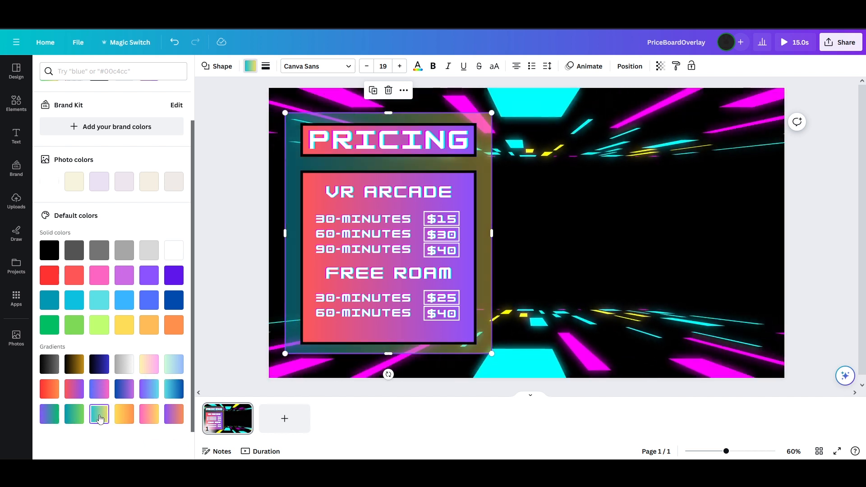
pyautogui.click(128, 420)
pyautogui.click(148, 416)
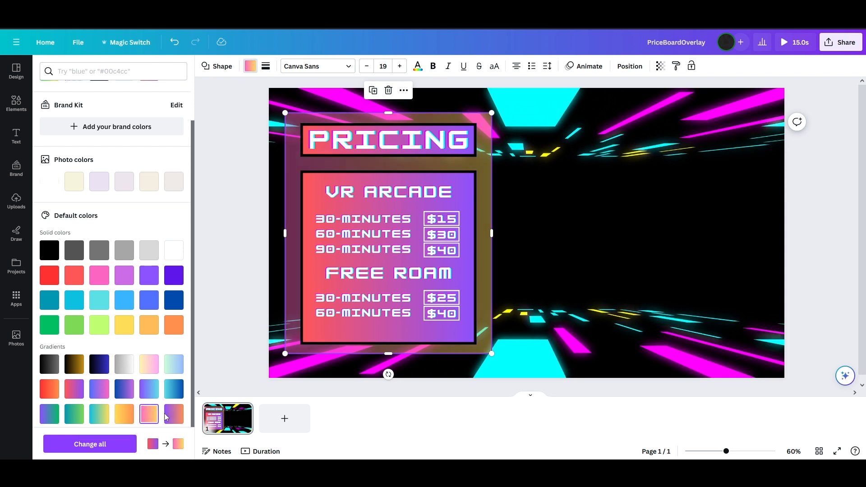
pyautogui.click(175, 419)
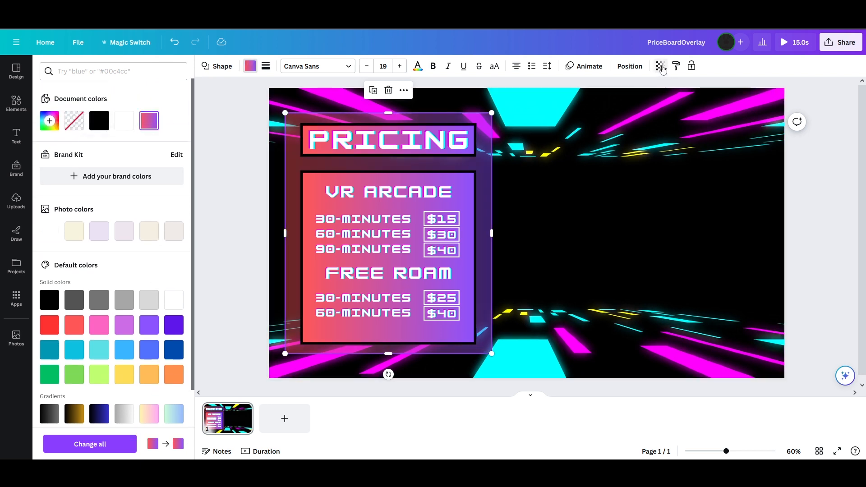
# Examine the translucent panel's transparency, and the border style and border colour of the price list box
pyautogui.click(660, 66)
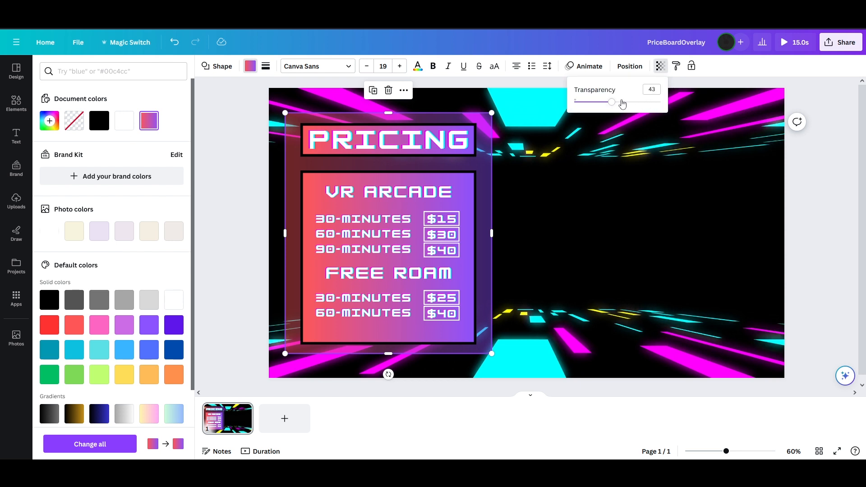
pyautogui.click(467, 187)
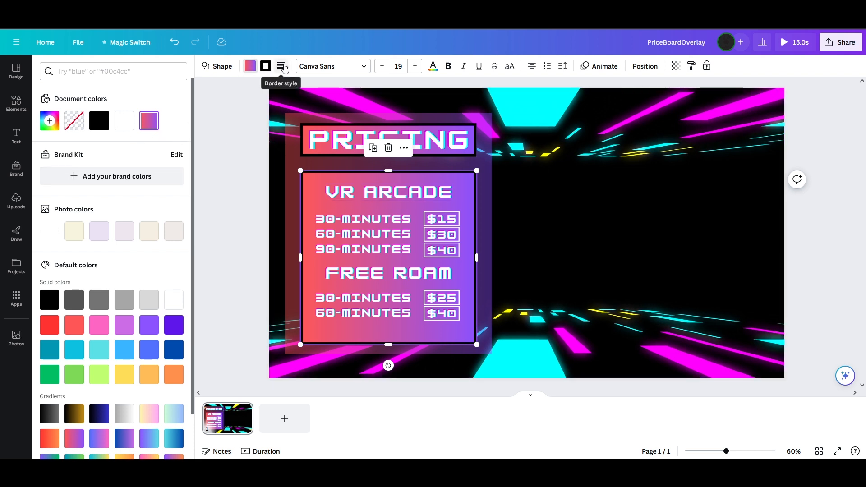
pyautogui.click(283, 67)
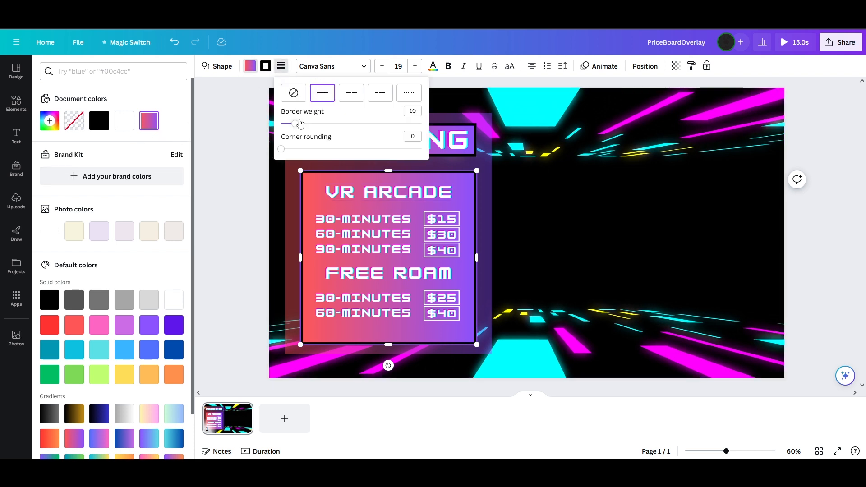
pyautogui.click(268, 73)
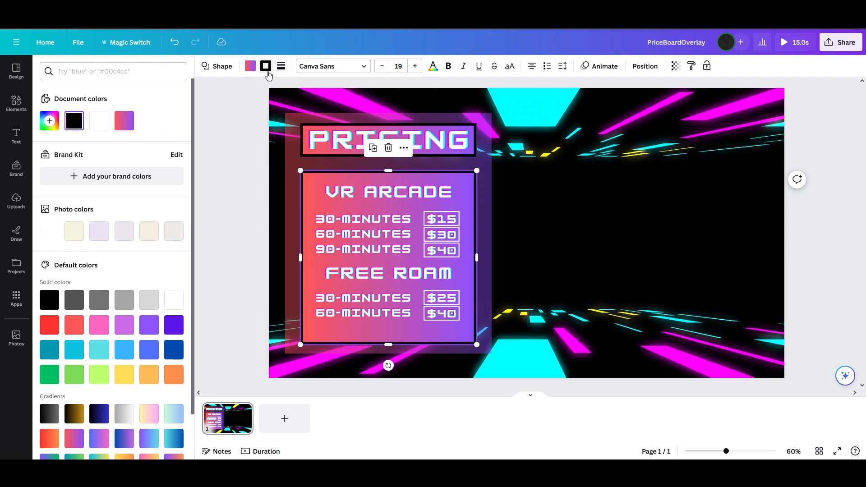
# Inspect the separate board elements: the PRICING title, its frame, the VR ARCADE heading, the session lines and a price box
pyautogui.click(458, 149)
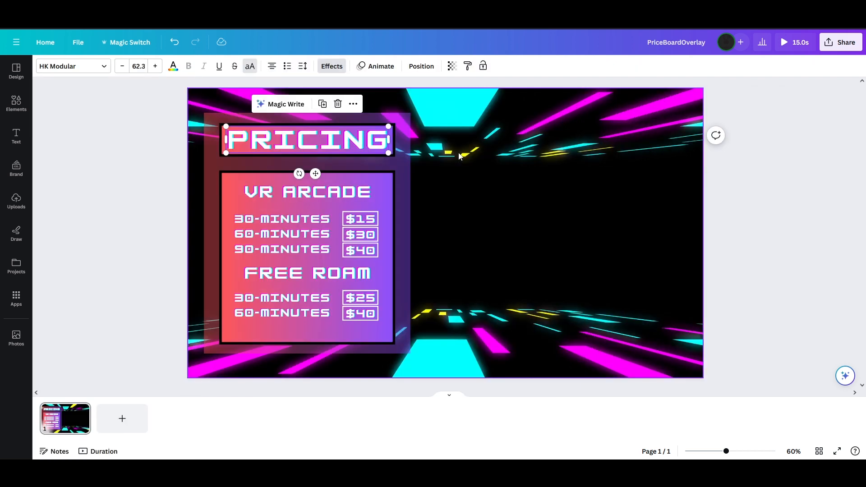
pyautogui.click(396, 128)
pyautogui.click(395, 130)
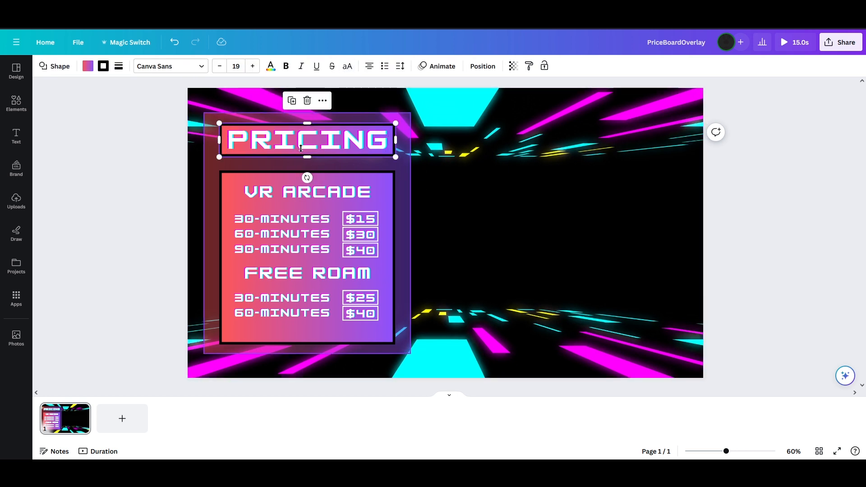
pyautogui.click(304, 142)
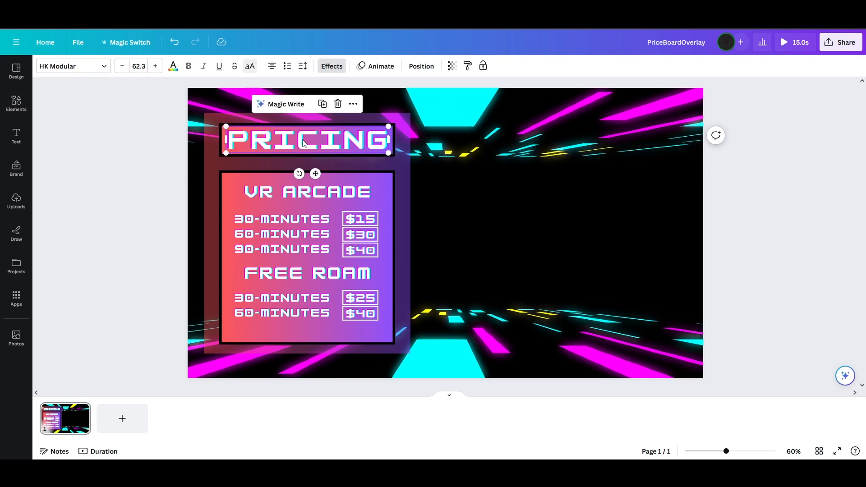
pyautogui.click(283, 194)
pyautogui.click(277, 220)
pyautogui.click(266, 235)
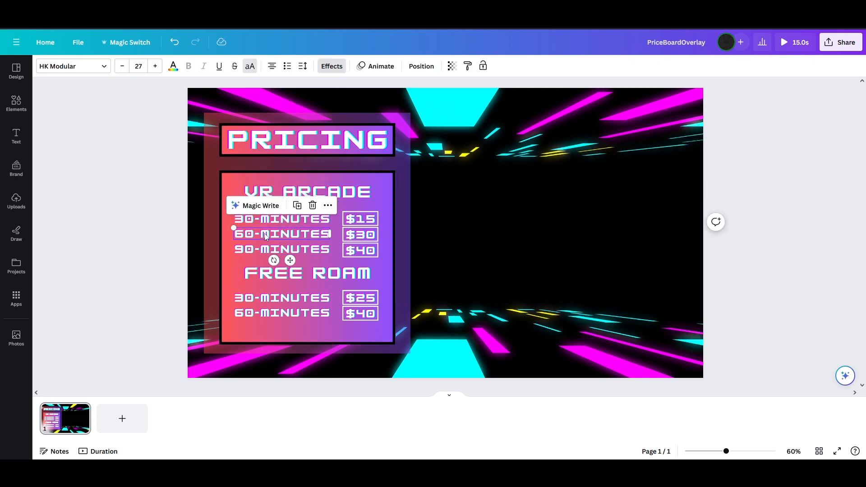
pyautogui.click(344, 218)
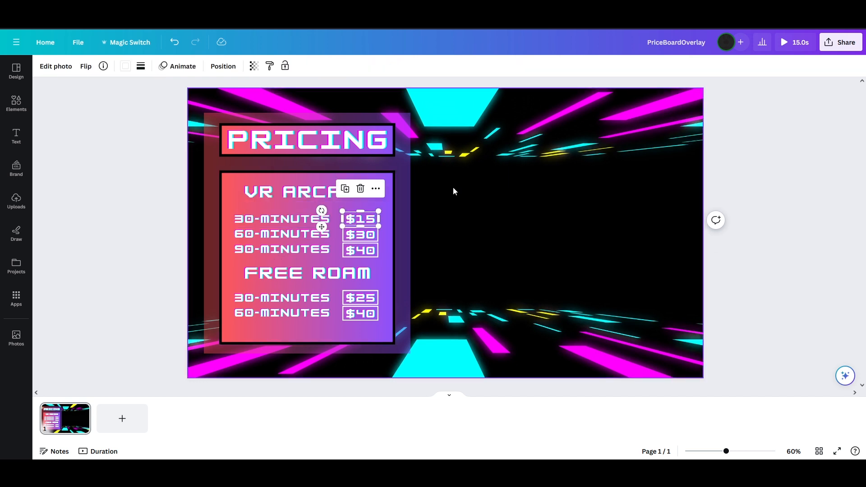
# Apply the Block text animation to the PRICING title and make it play both on enter and on exit
pyautogui.click(348, 152)
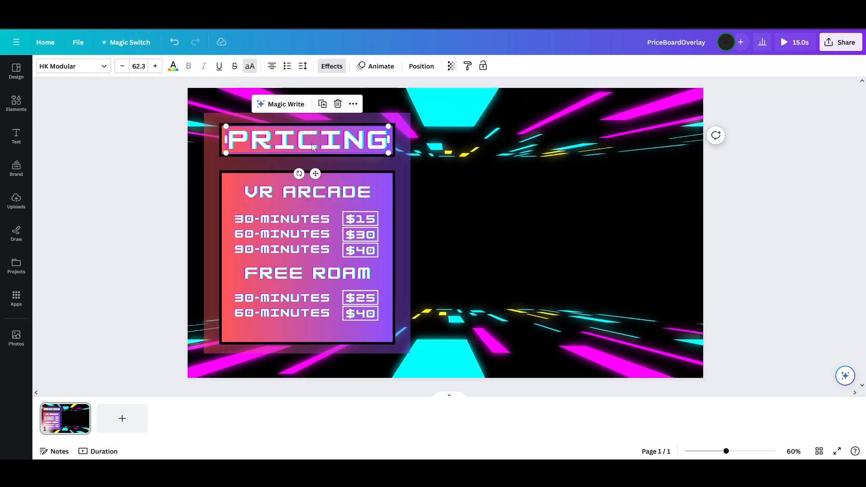
pyautogui.click(383, 66)
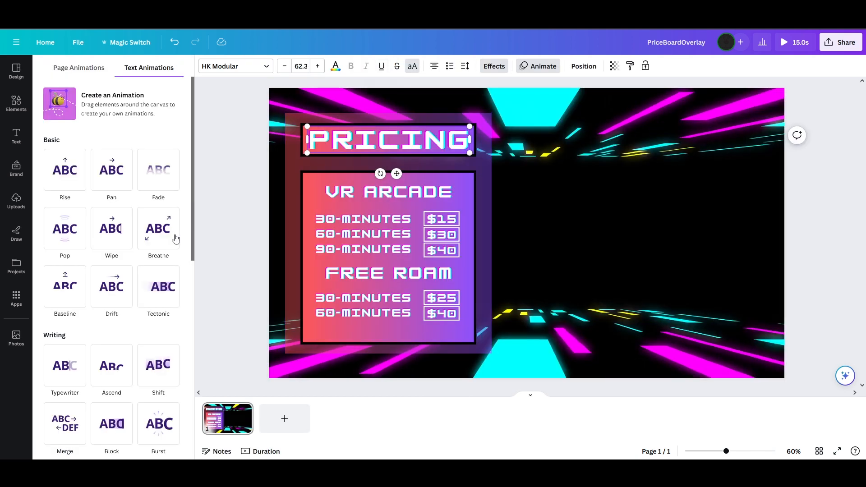
pyautogui.scroll(-3, 176, 239)
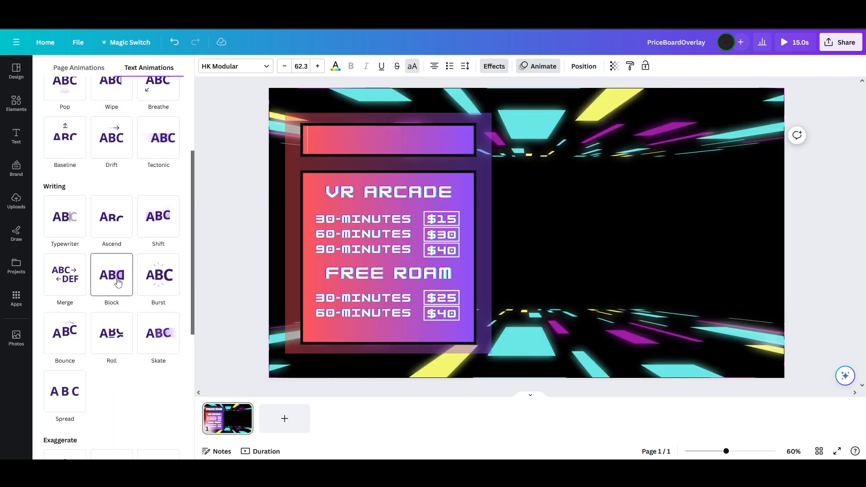
pyautogui.click(117, 282)
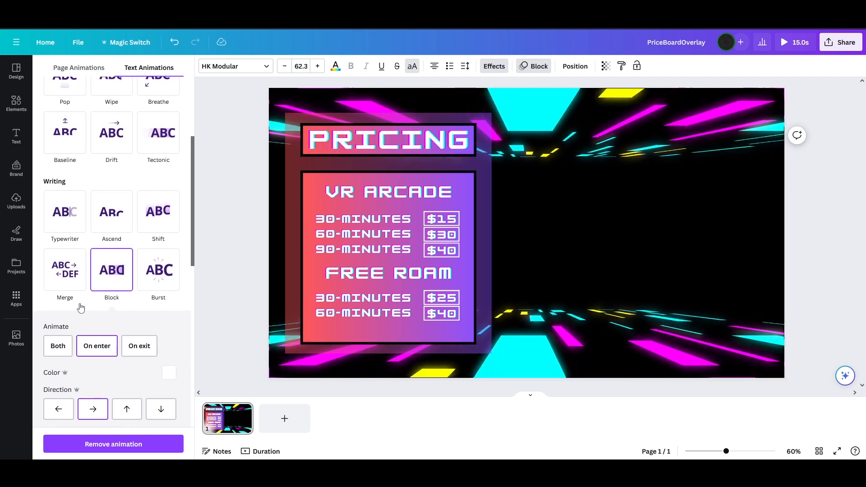
pyautogui.click(58, 347)
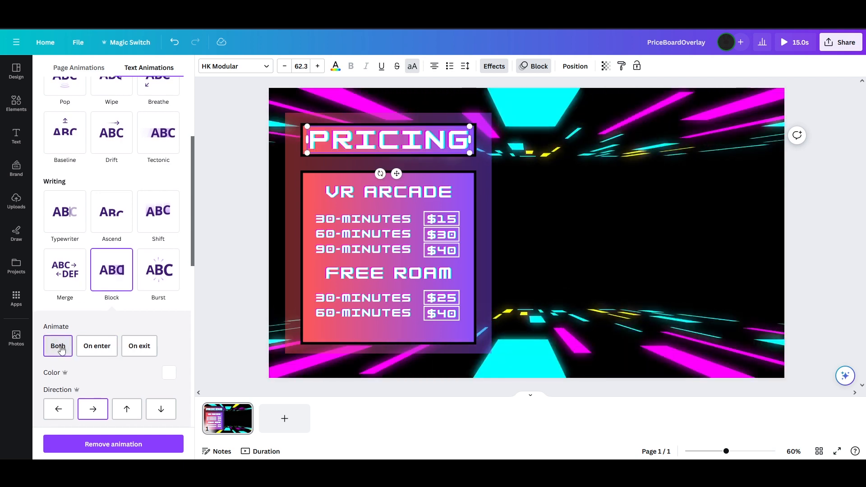
# Apply the Neon text animation to the headings, session lengths and prices, playing both on enter and on exit
pyautogui.click(367, 198)
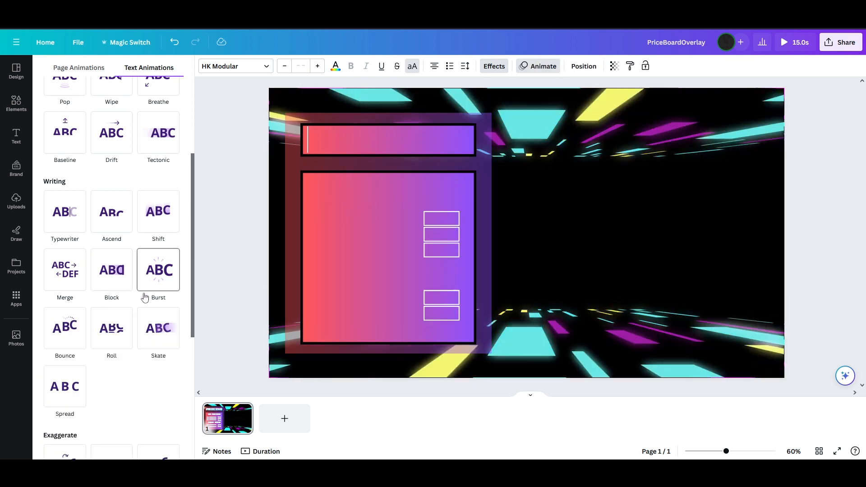
pyautogui.scroll(-3, 144, 302)
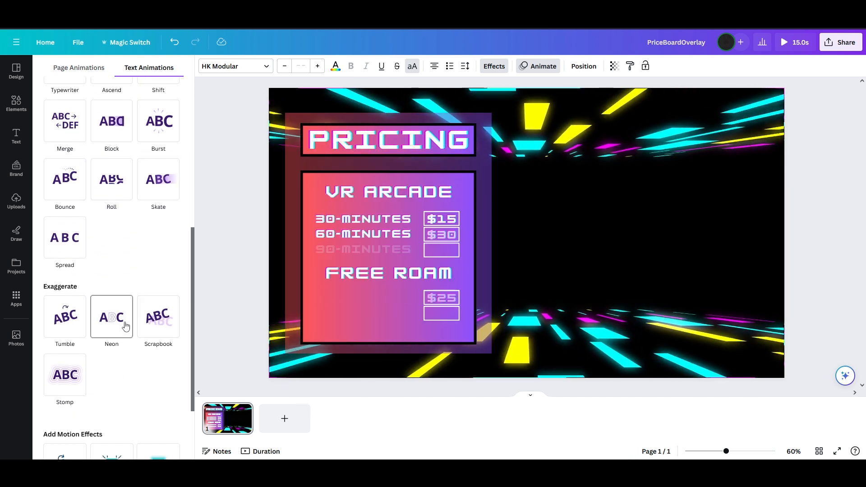
pyautogui.click(124, 325)
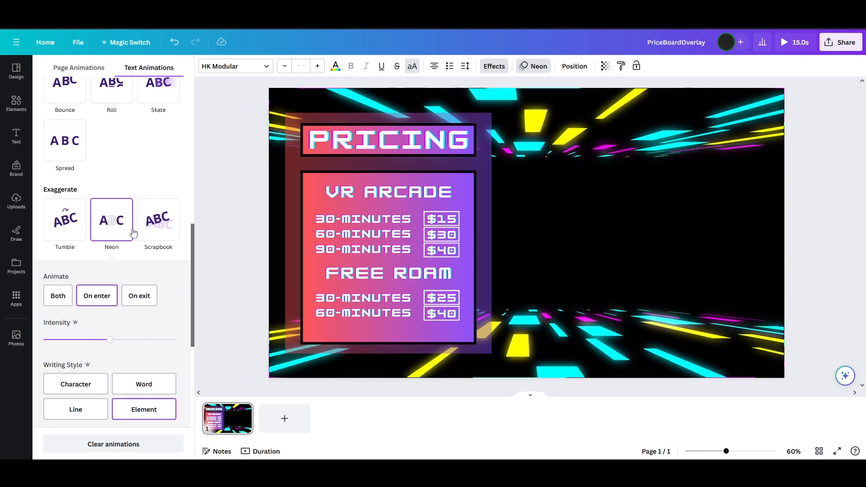
pyautogui.click(58, 298)
pyautogui.click(763, 209)
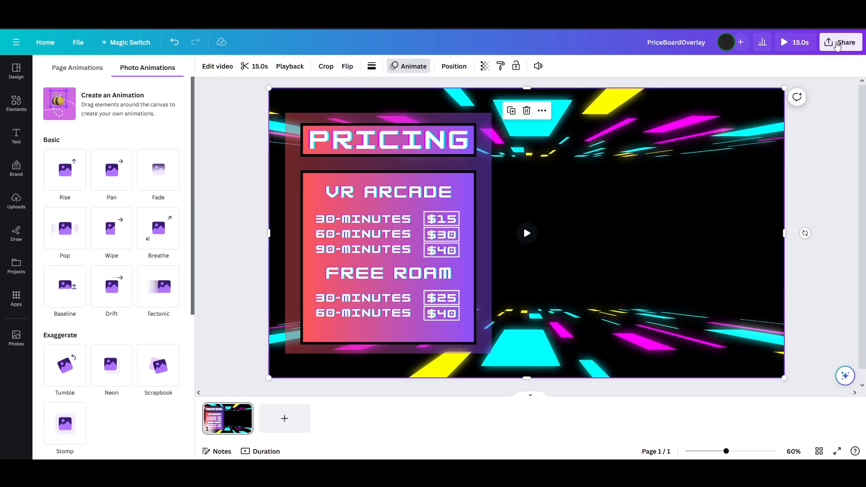
# Download the design as an MP4 video at 1080p (HD) quality
pyautogui.click(836, 43)
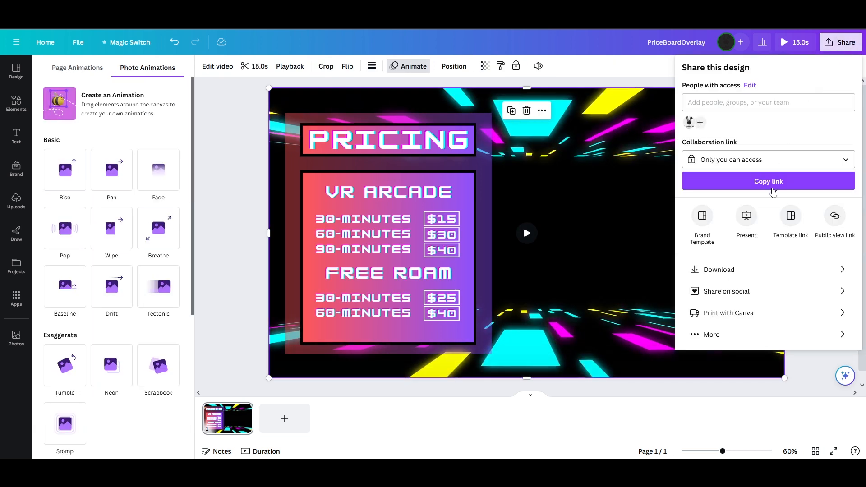
pyautogui.click(763, 270)
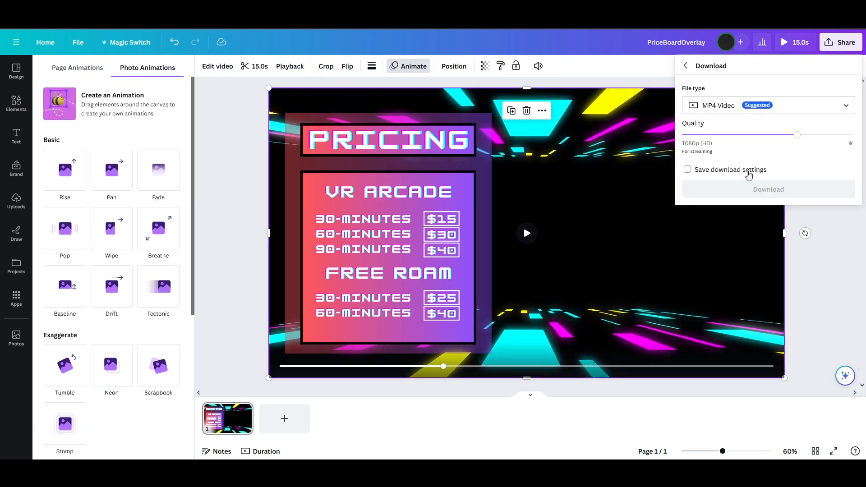
pyautogui.click(755, 190)
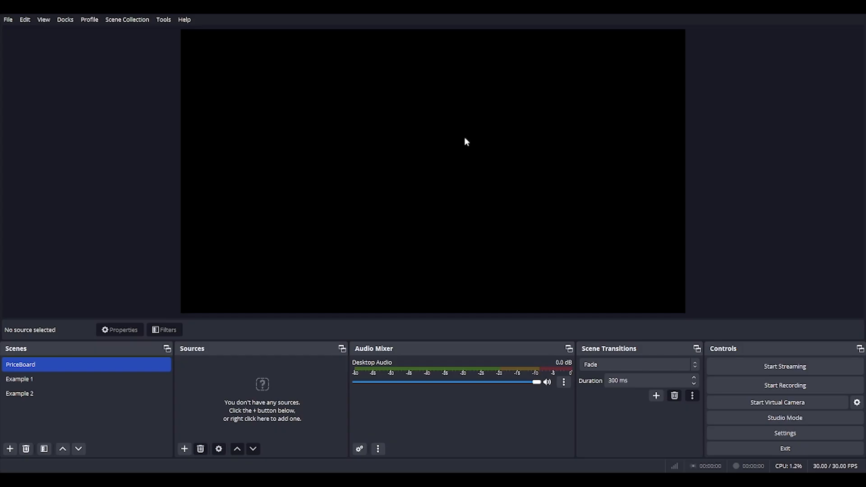
# In OBS Studio, add a looping Media Source named Background to the PriceBoard scene, playing PriceBoardOverlay.mp4 from the BackgroundVids folder
pyautogui.click(187, 449)
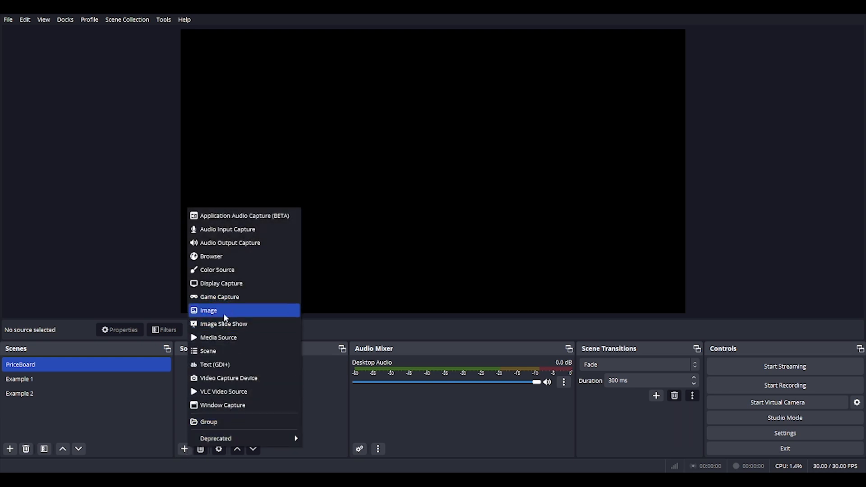
pyautogui.click(219, 337)
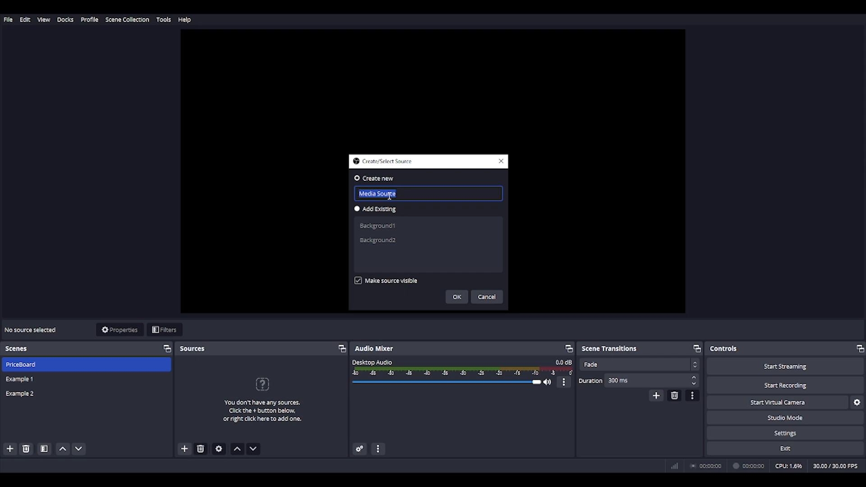
pyautogui.write('Background')
pyautogui.press('Return')
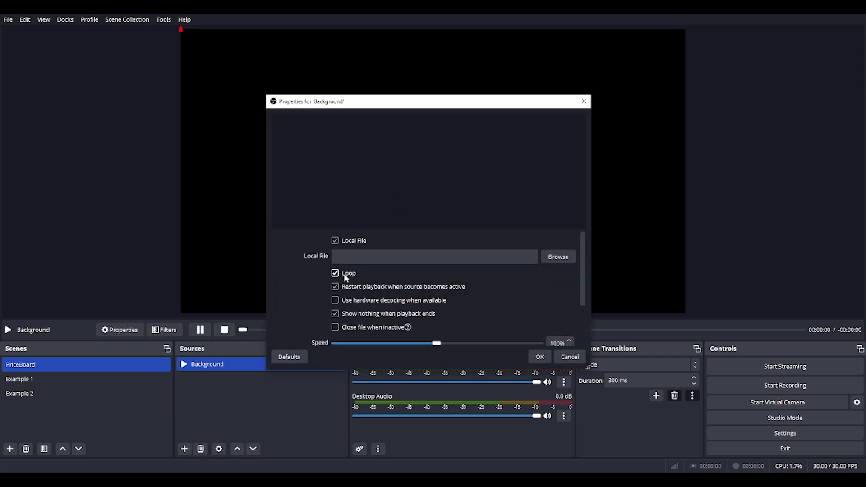
pyautogui.click(551, 259)
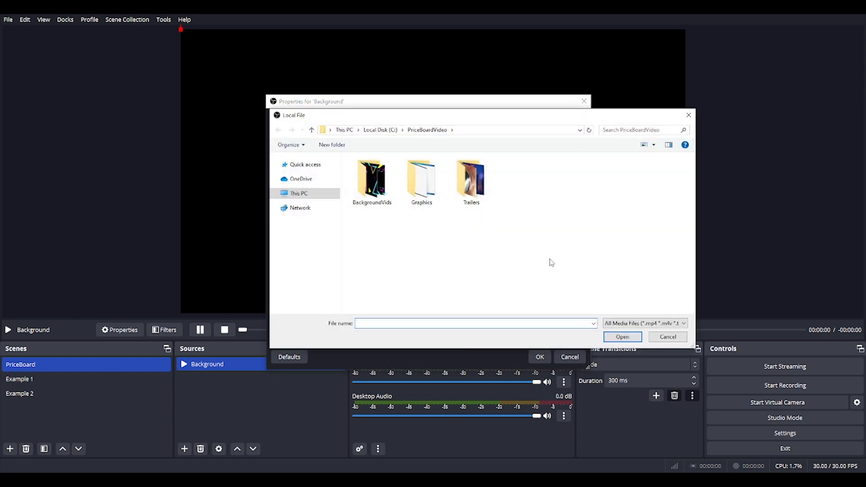
pyautogui.doubleClick(372, 182)
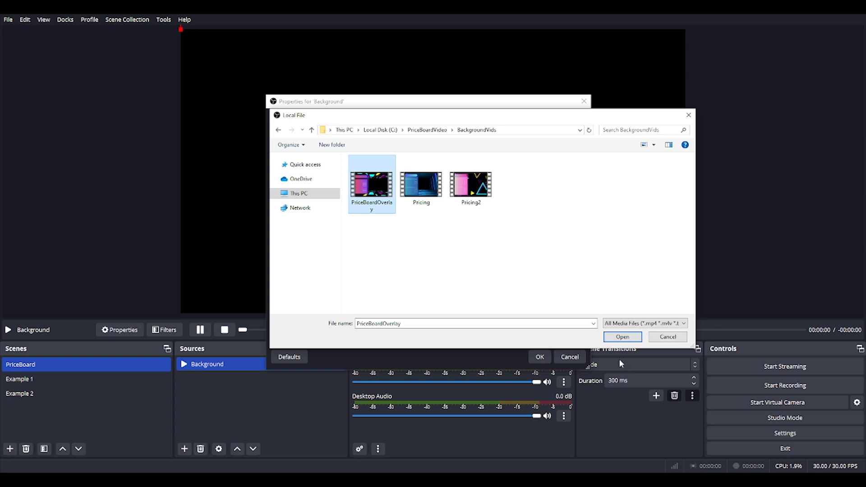
pyautogui.click(622, 337)
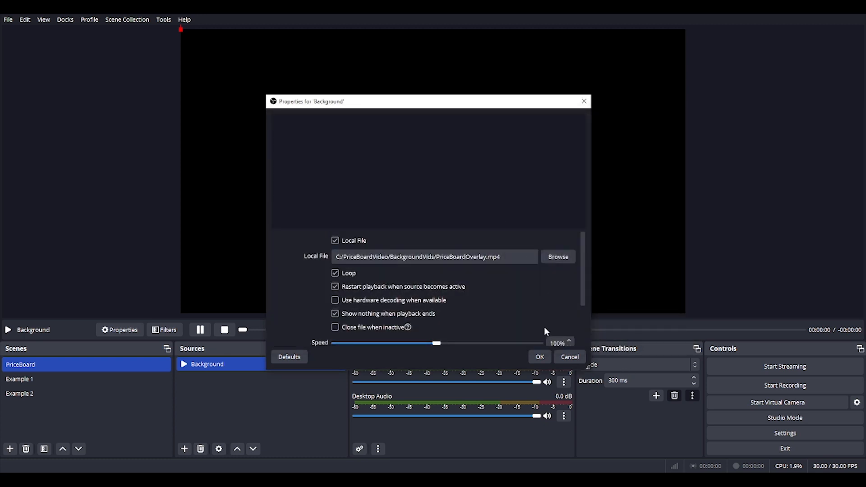
pyautogui.click(540, 356)
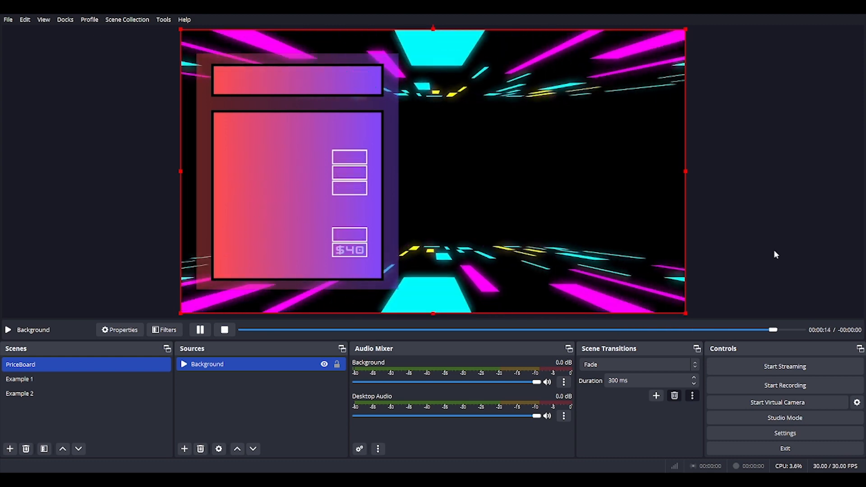
pyautogui.click(284, 414)
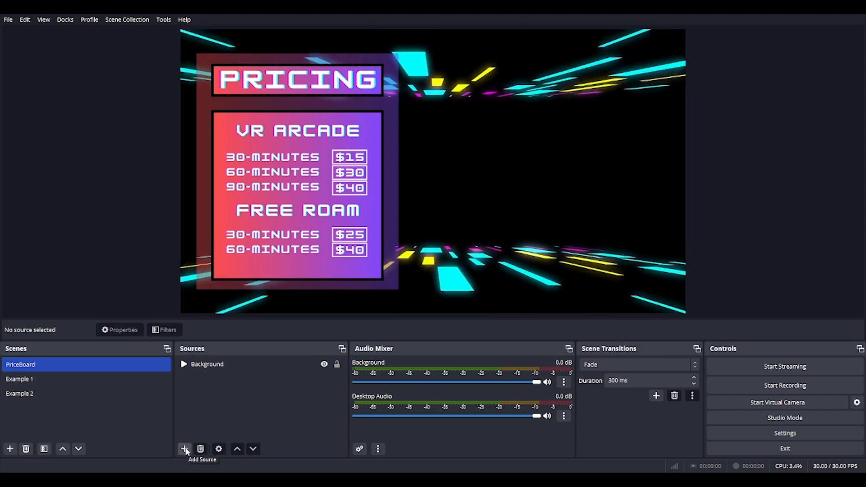
# Add a new visible Image source named OverlayTest to the PriceBoard scene
pyautogui.click(184, 449)
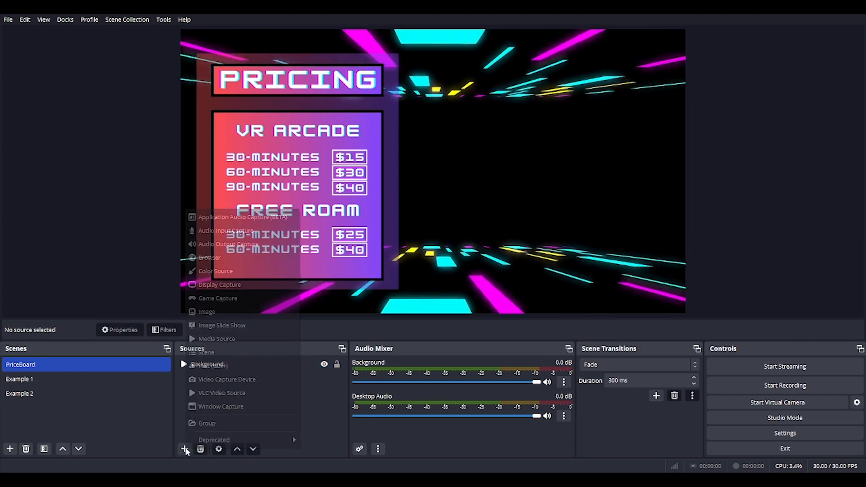
pyautogui.click(233, 312)
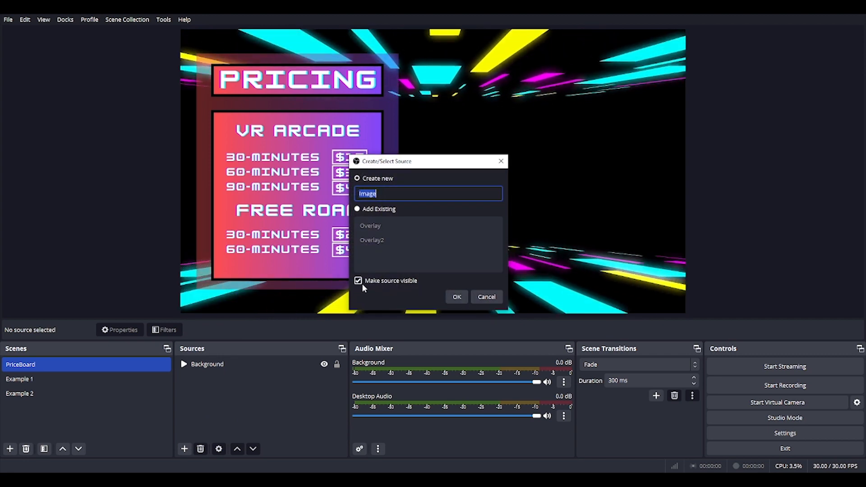
pyautogui.write('Overla')
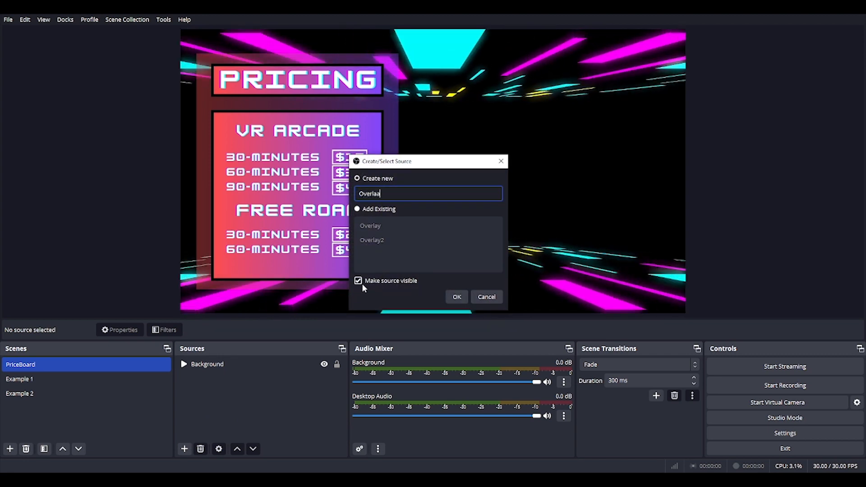
pyautogui.write('yTest')
pyautogui.press('Return')
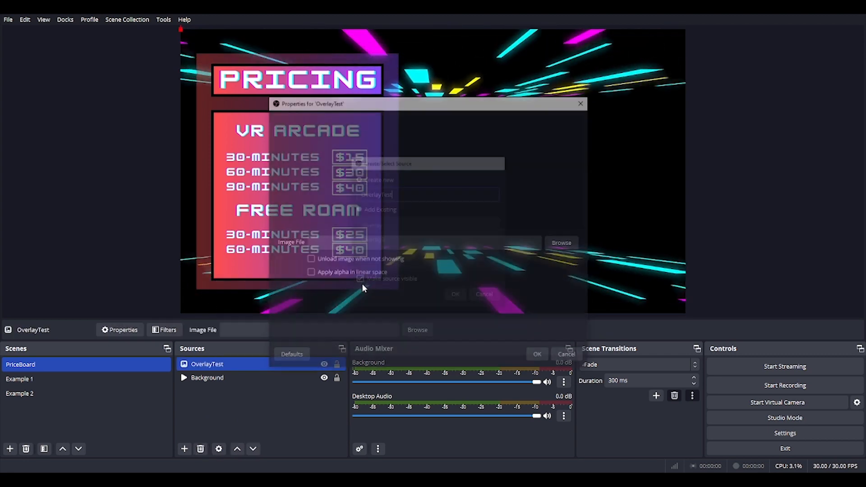
# Load overlay.png from the Graphics folder into OverlayTest and move the frame about 274 px from the canvas's left edge and 128 px from its top
pyautogui.click(564, 243)
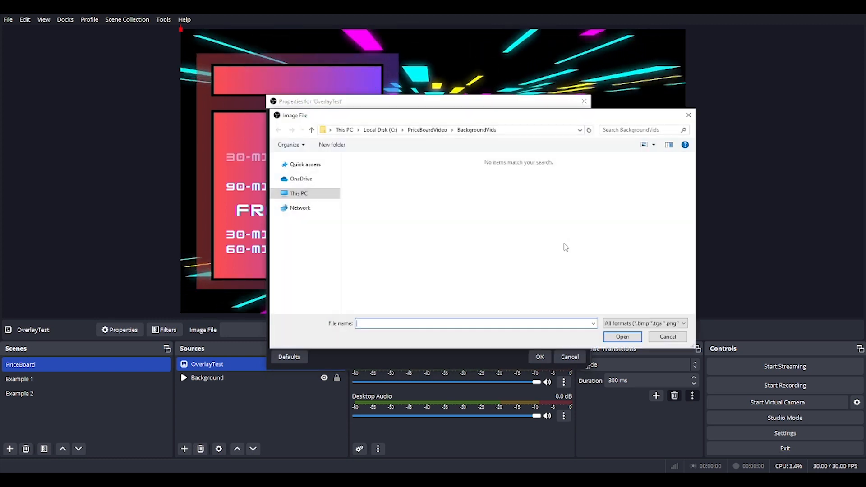
pyautogui.click(427, 129)
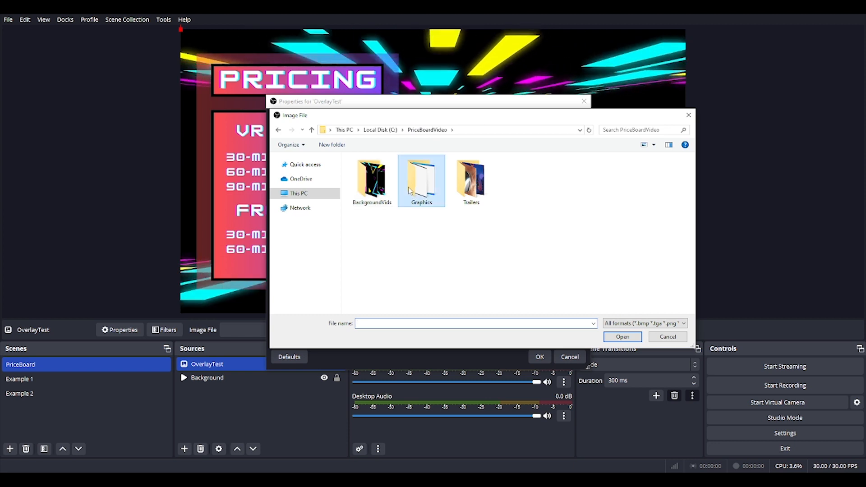
pyautogui.doubleClick(423, 187)
pyautogui.click(353, 192)
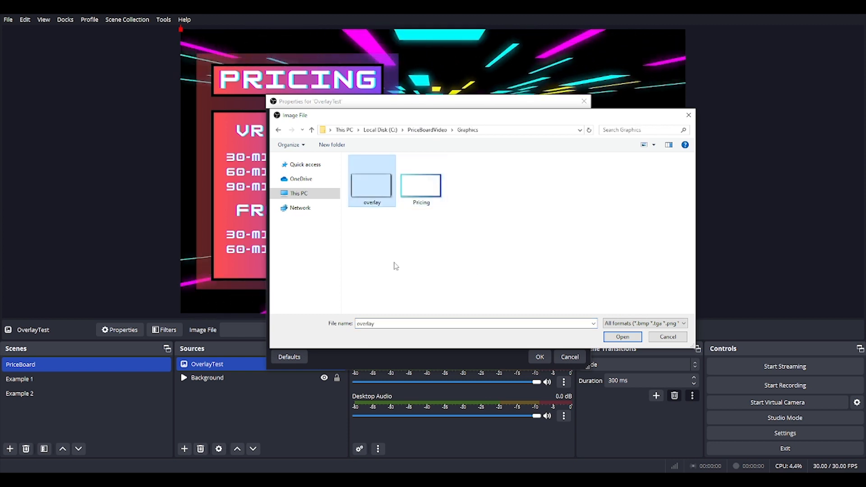
pyautogui.click(423, 207)
pyautogui.click(376, 202)
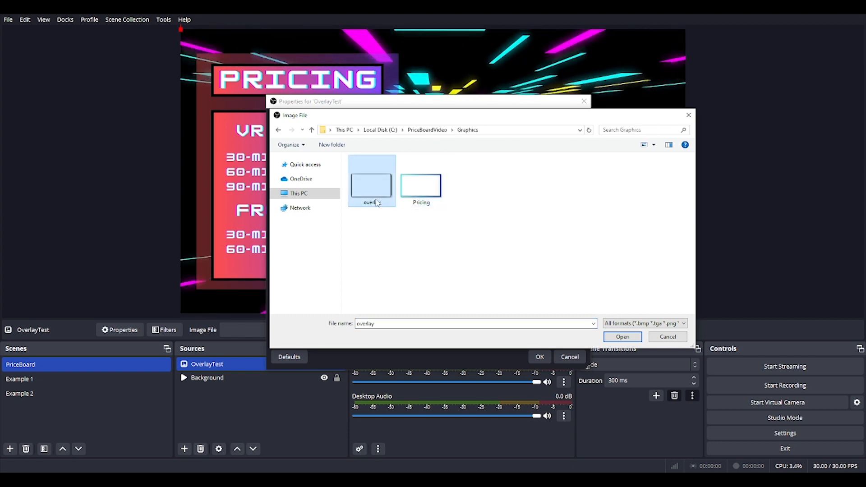
pyautogui.click(638, 339)
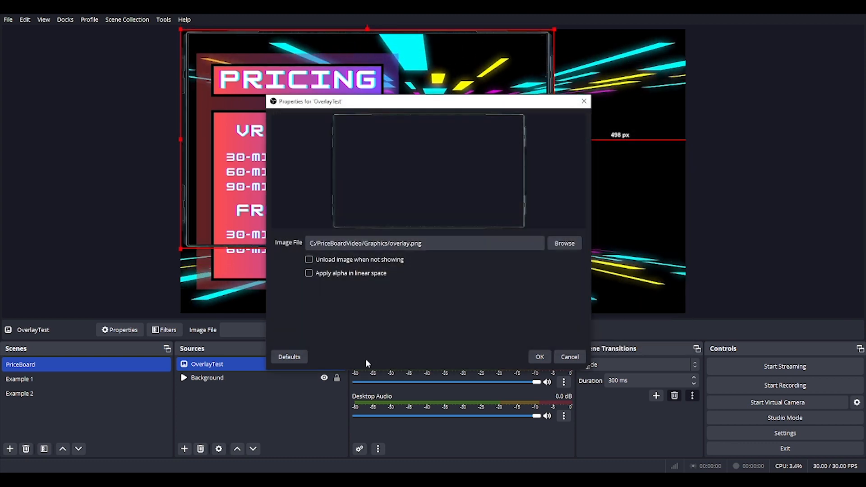
pyautogui.click(545, 356)
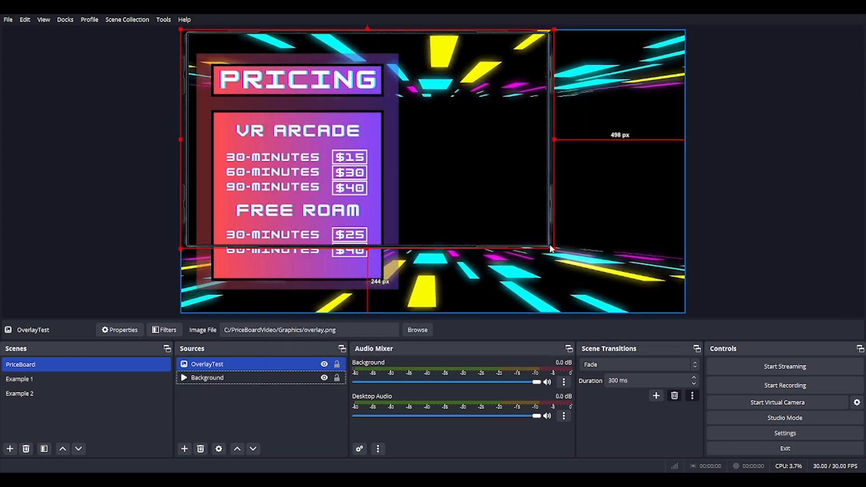
pyautogui.moveTo(550, 235); pyautogui.dragTo(622, 271)
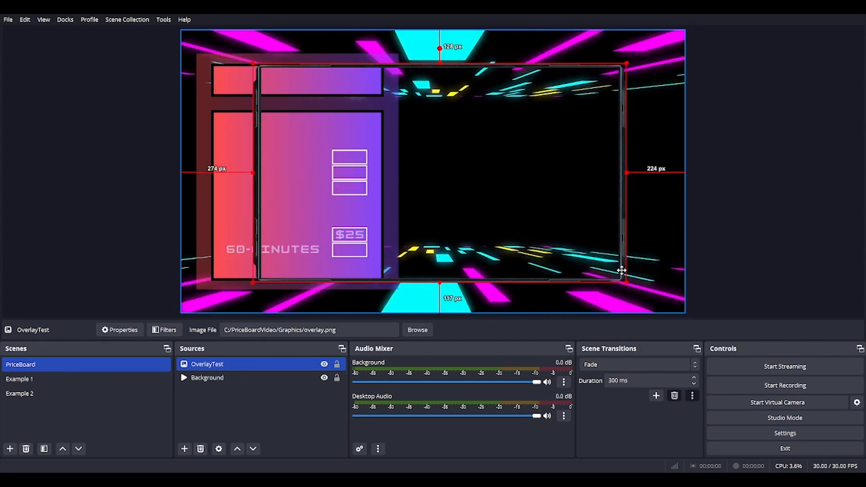
pyautogui.click(249, 425)
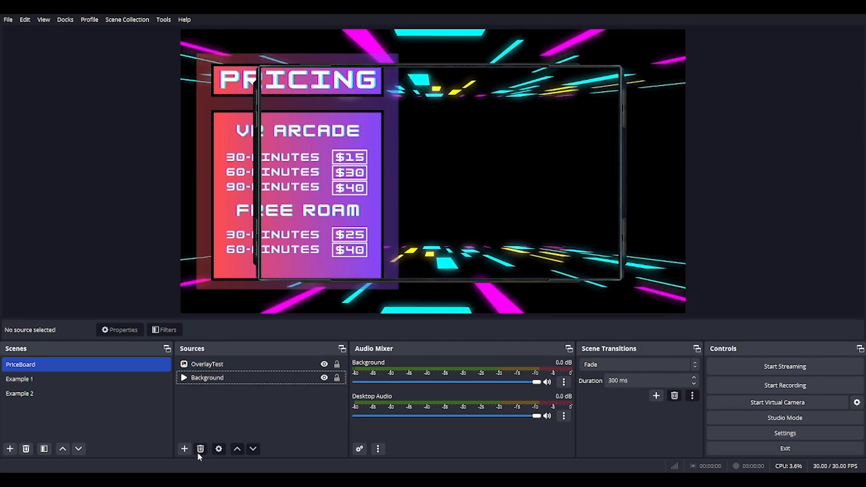
# Add a VLC Video Source named VideoTrailer with the C:/PriceBoardVideo/Trailers folder as its playlist
pyautogui.click(185, 448)
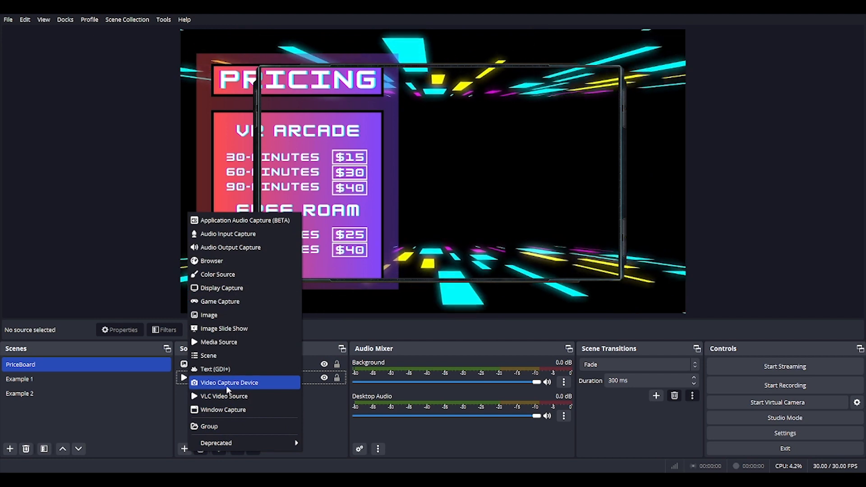
pyautogui.click(223, 397)
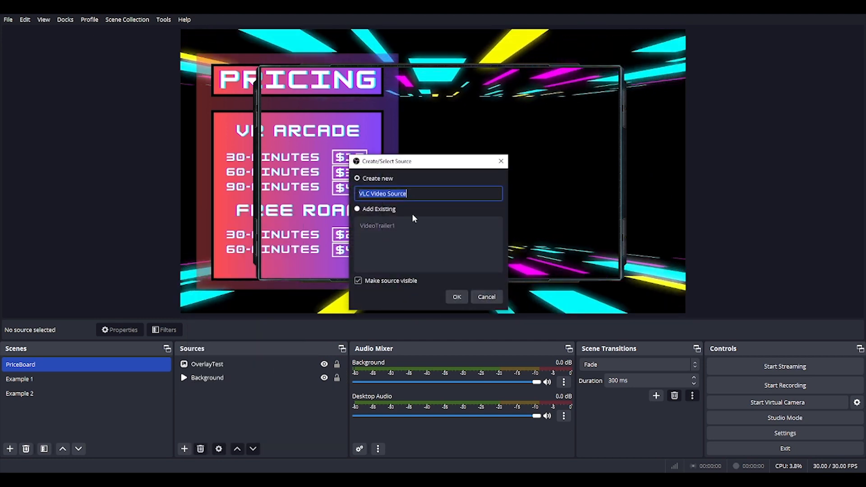
pyautogui.write('VideoTrailer')
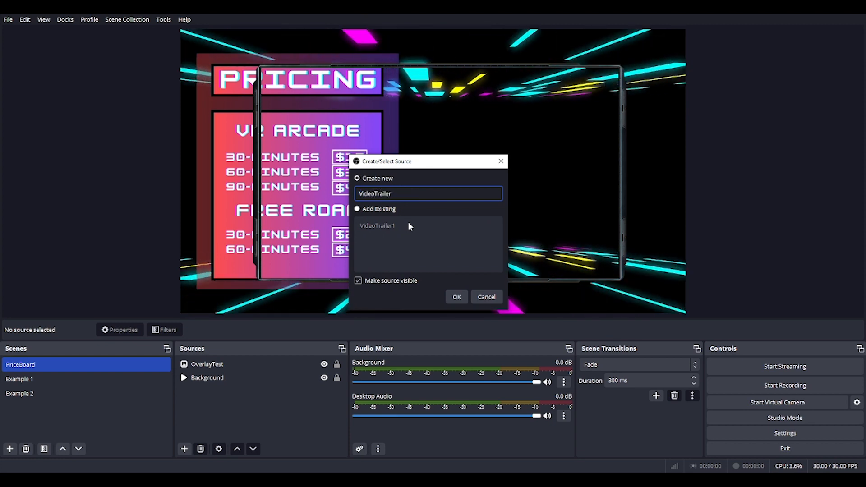
pyautogui.click(456, 295)
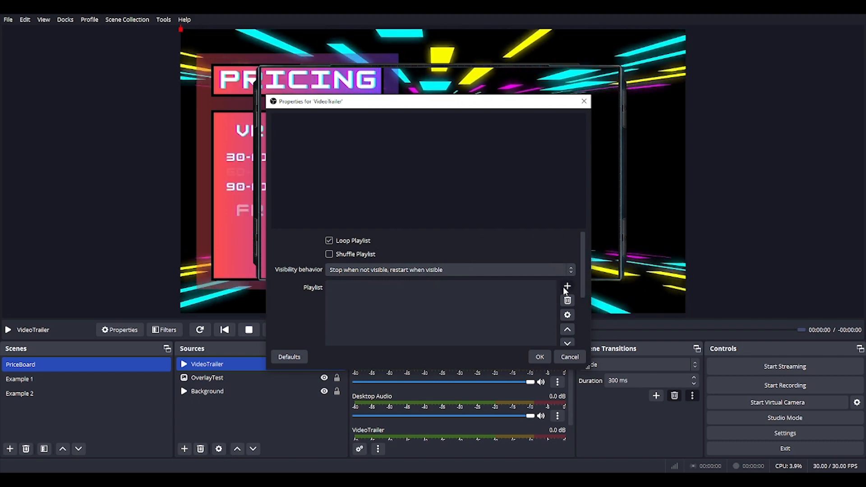
pyautogui.click(578, 310)
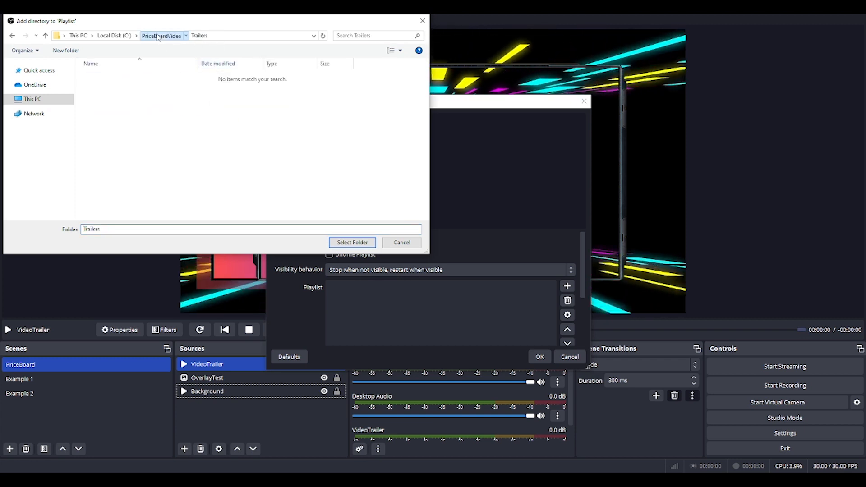
pyautogui.click(339, 243)
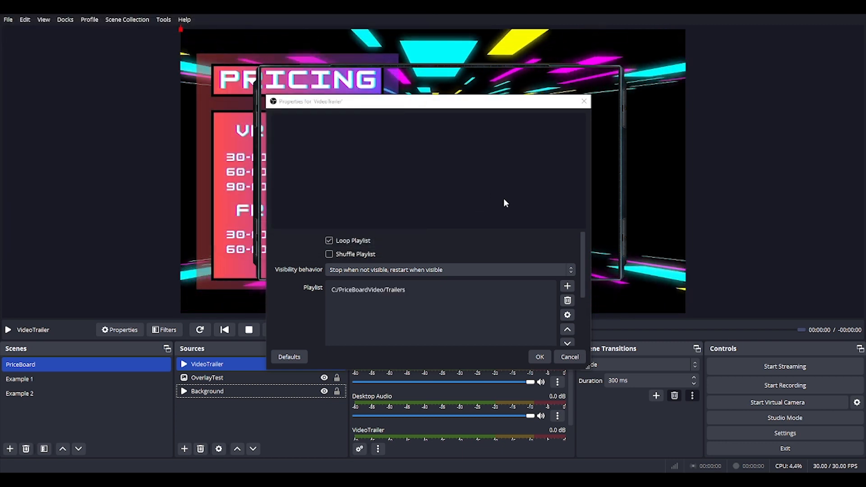
pyautogui.click(540, 357)
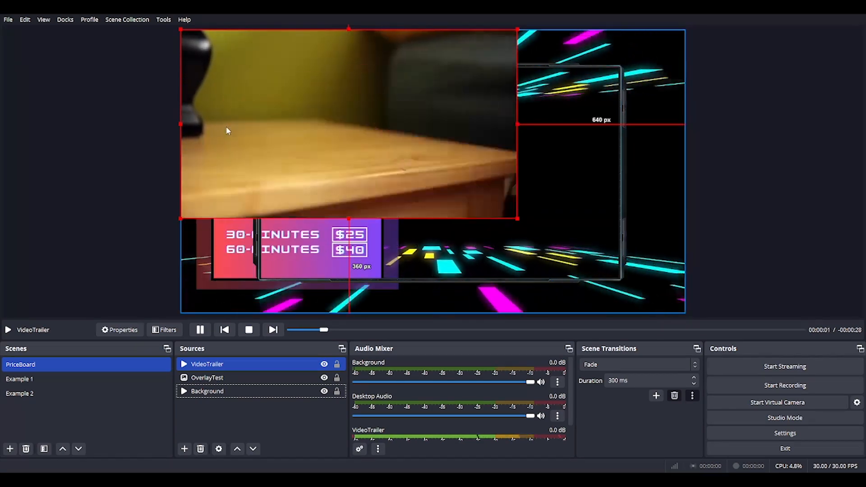
# Move and enlarge the trailer video to fill the overlay frame, and place OverlayTest above VideoTrailer in the source order
pyautogui.moveTo(225, 126); pyautogui.dragTo(330, 187)
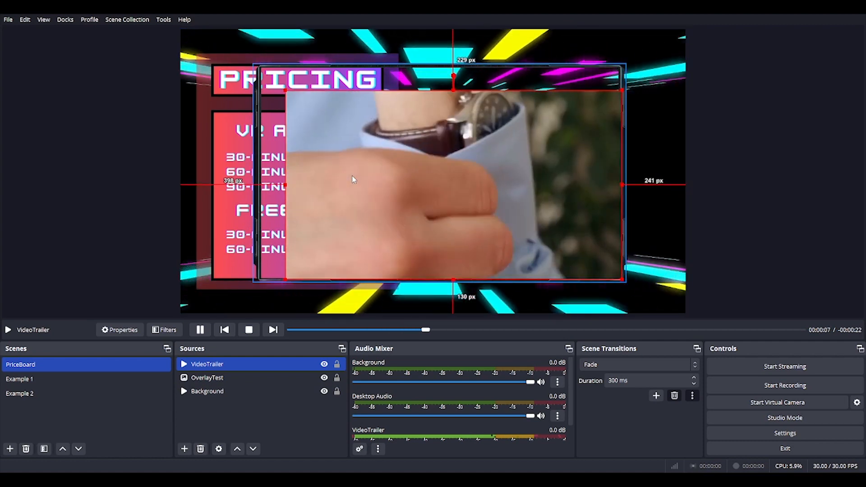
pyautogui.moveTo(286, 91); pyautogui.dragTo(244, 64)
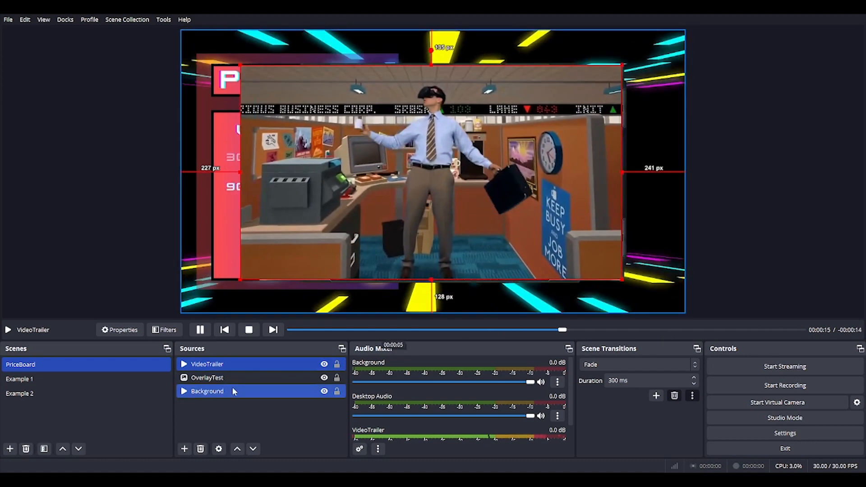
pyautogui.moveTo(219, 378); pyautogui.dragTo(220, 363)
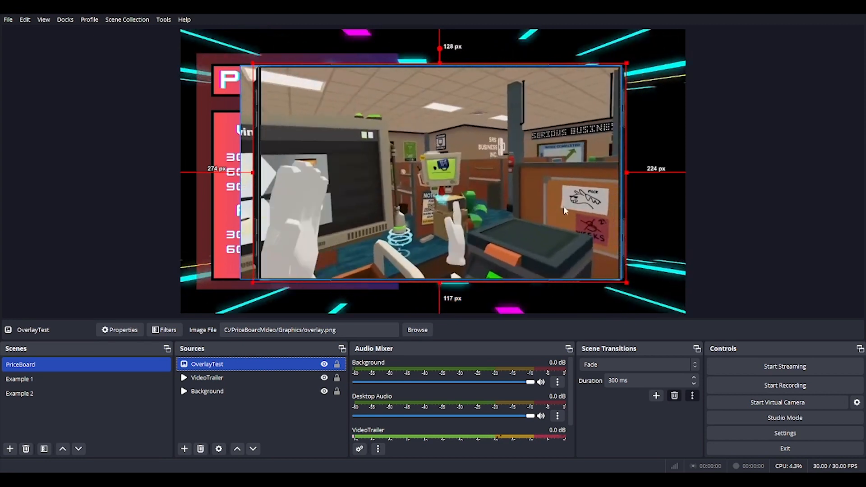
pyautogui.click(833, 216)
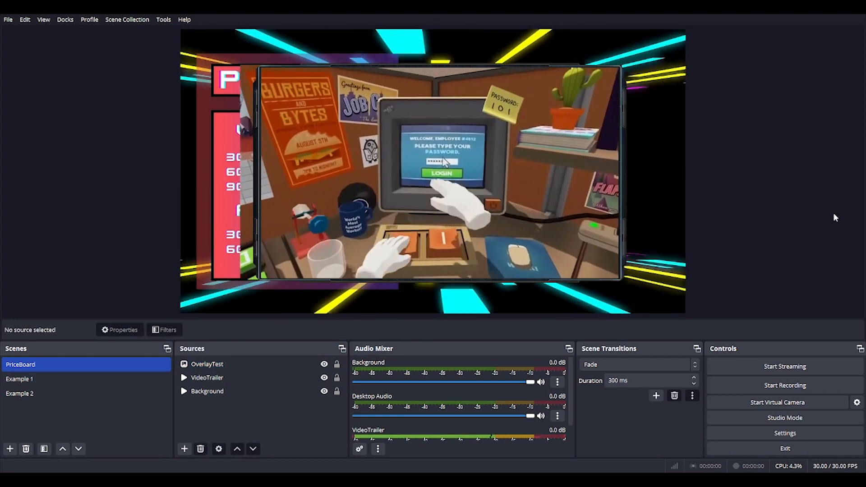
# Pull the trailer video's left edge in to match the overlay frame's left side, and select the OverlayTest frame
pyautogui.click(290, 139)
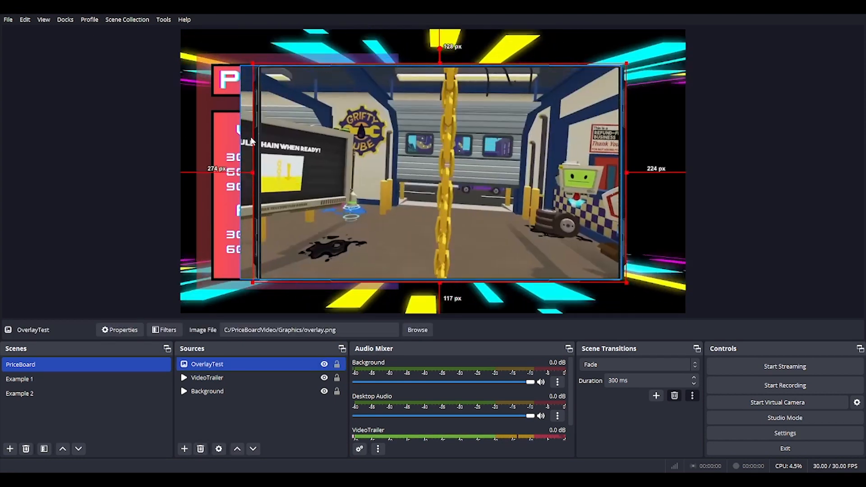
pyautogui.click(243, 155)
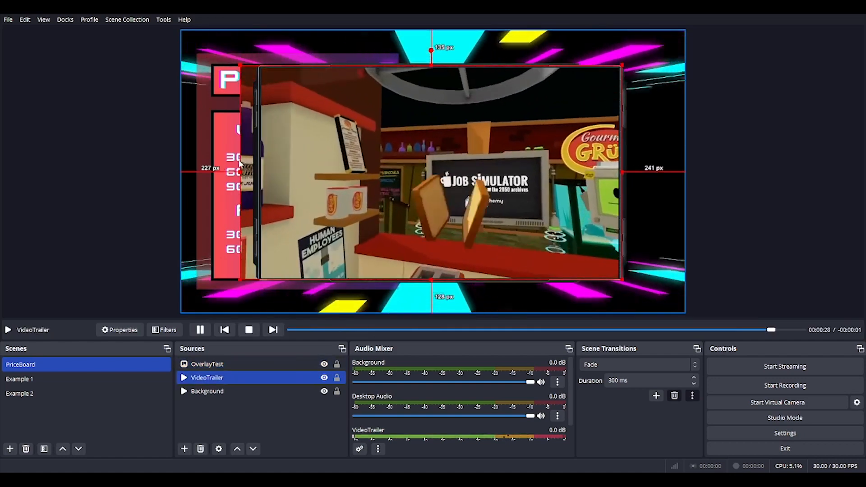
pyautogui.moveTo(241, 171); pyautogui.dragTo(256, 167)
pyautogui.click(773, 145)
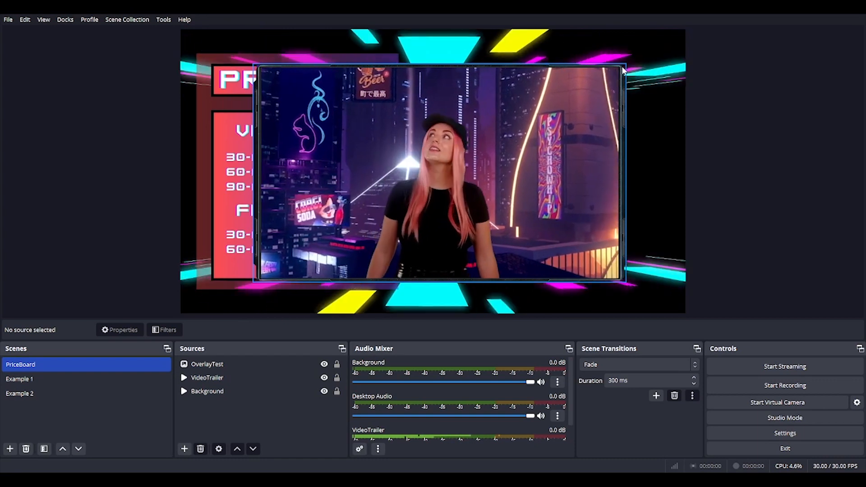
pyautogui.click(578, 117)
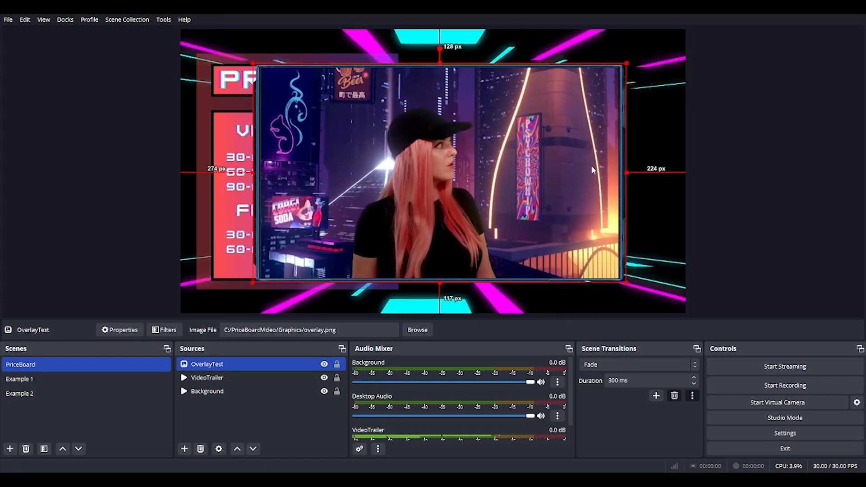
# Crop the trailer video's right edge in to match the right side of the overlay frame
pyautogui.click(605, 174)
pyautogui.press('alt')
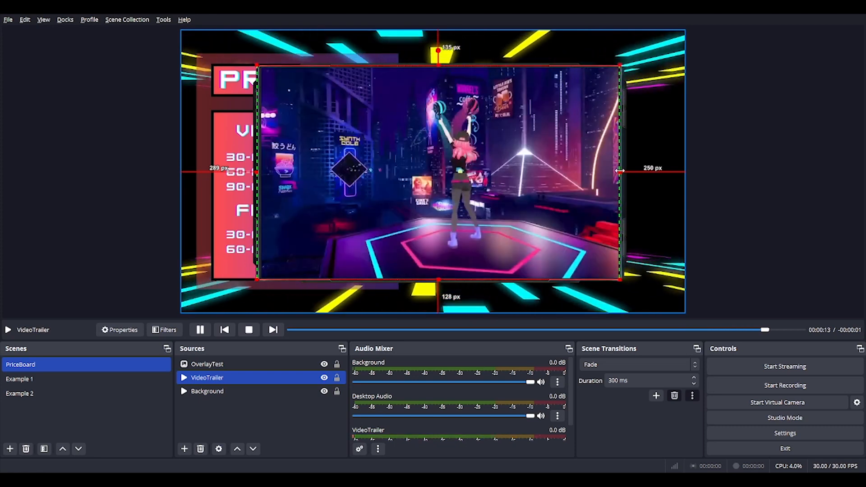
pyautogui.click(695, 174)
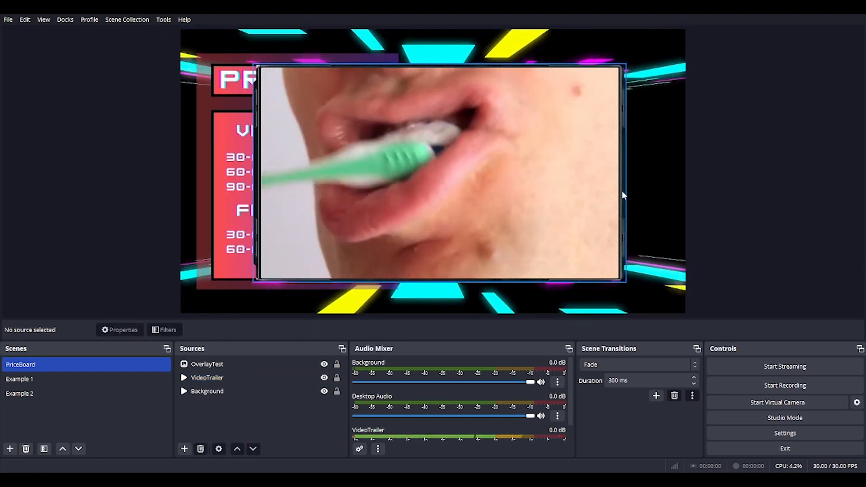
# Select OverlayTest and VideoTrailer together and move and shrink them to about 20 px from the canvas's right edge and 26 px from its bottom
pyautogui.moveTo(717, 194); pyautogui.dragTo(500, 134)
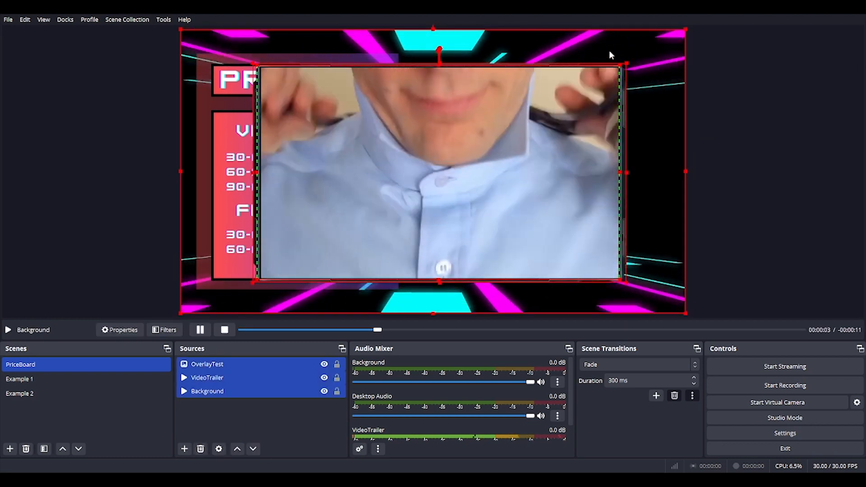
pyautogui.keyDown('ctrl'); pyautogui.click(654, 52); pyautogui.keyUp('ctrl')
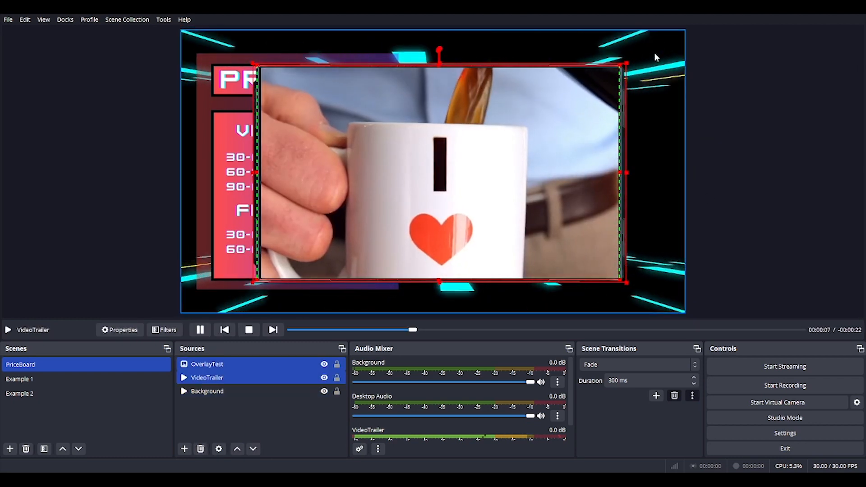
pyautogui.moveTo(479, 108); pyautogui.dragTo(532, 133)
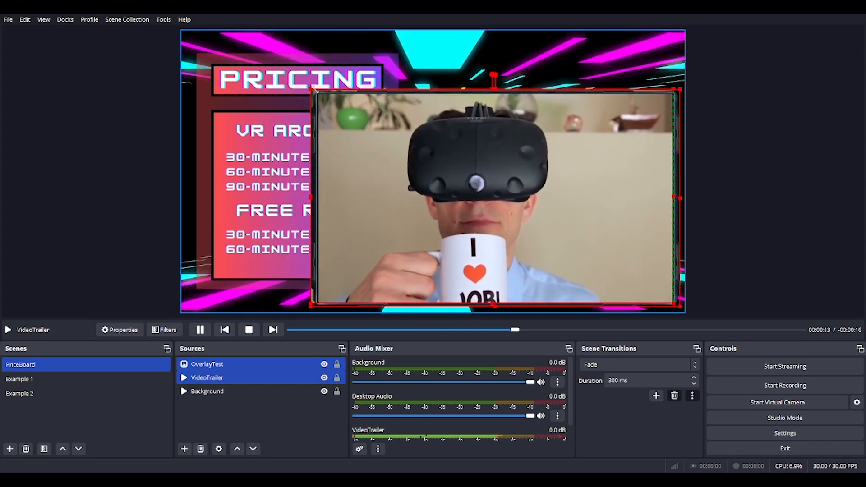
pyautogui.moveTo(322, 96); pyautogui.dragTo(337, 105)
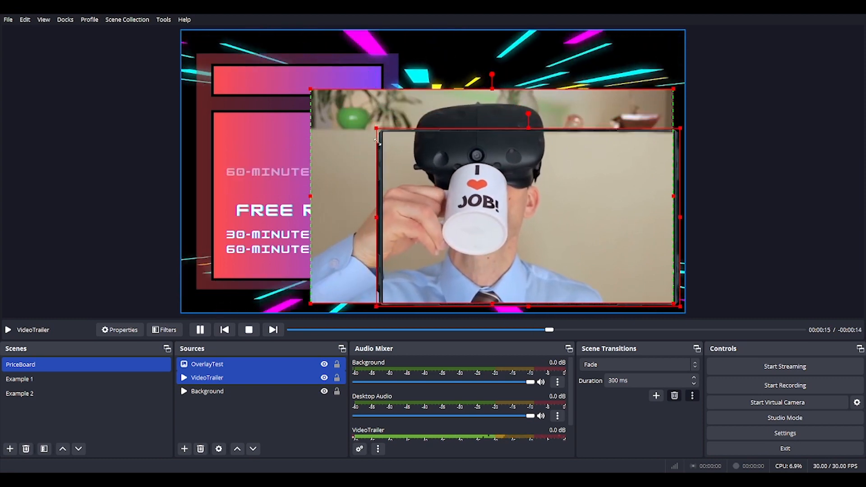
pyautogui.moveTo(377, 141); pyautogui.dragTo(392, 153)
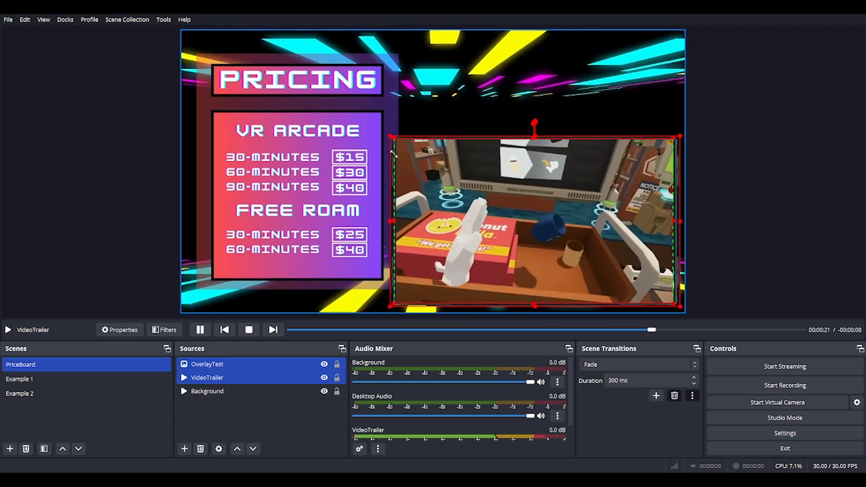
pyautogui.click(785, 175)
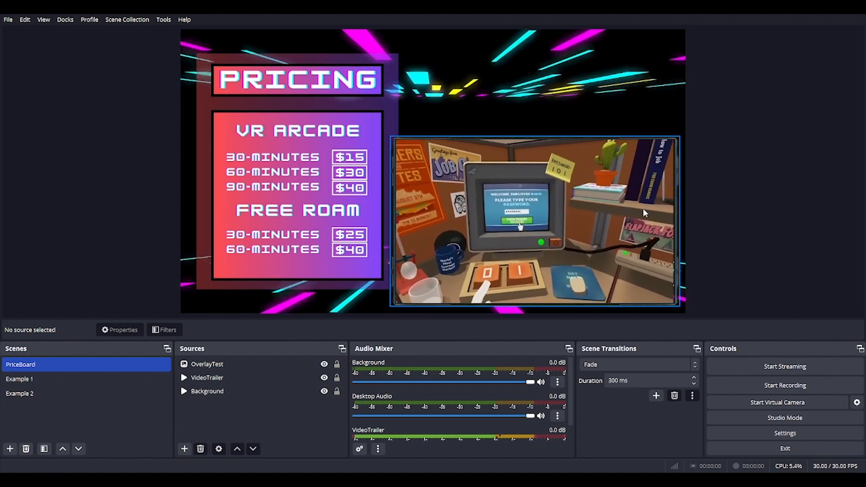
pyautogui.click(643, 208)
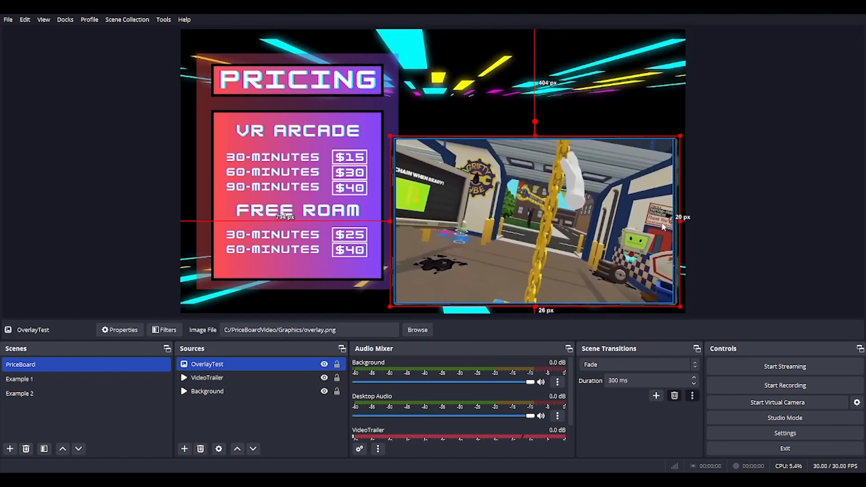
pyautogui.click(667, 225)
pyautogui.click(660, 225)
pyautogui.click(654, 225)
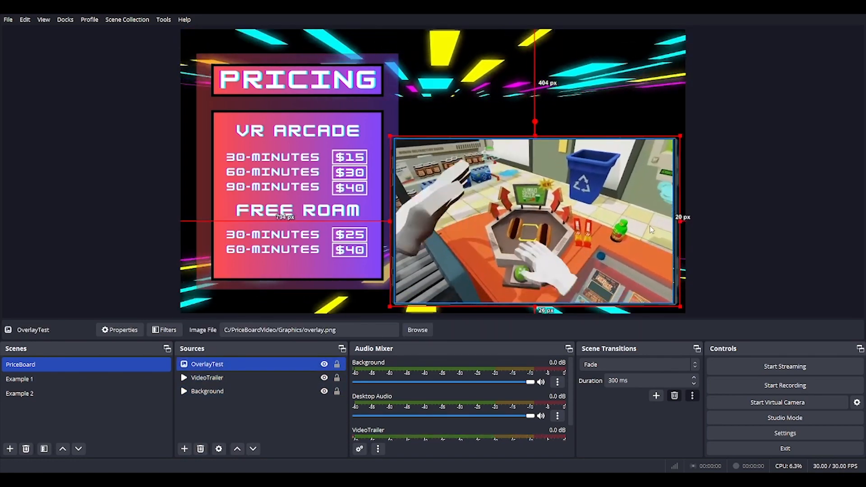
pyautogui.click(648, 226)
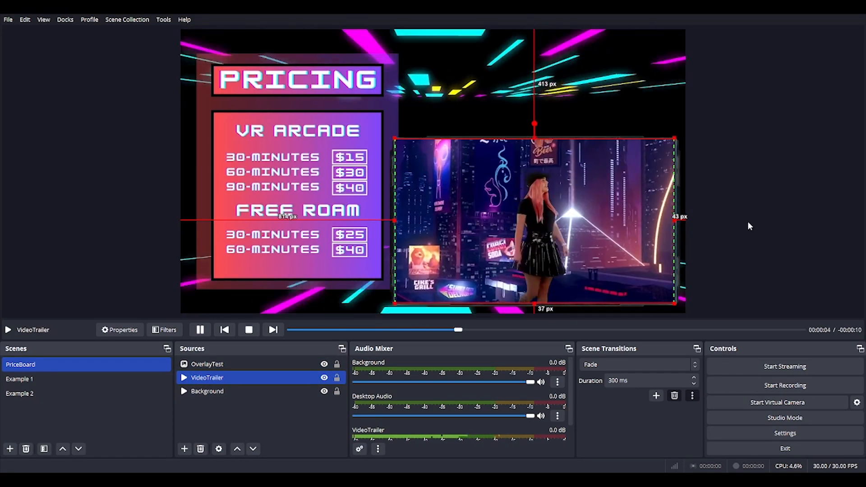
pyautogui.click(747, 220)
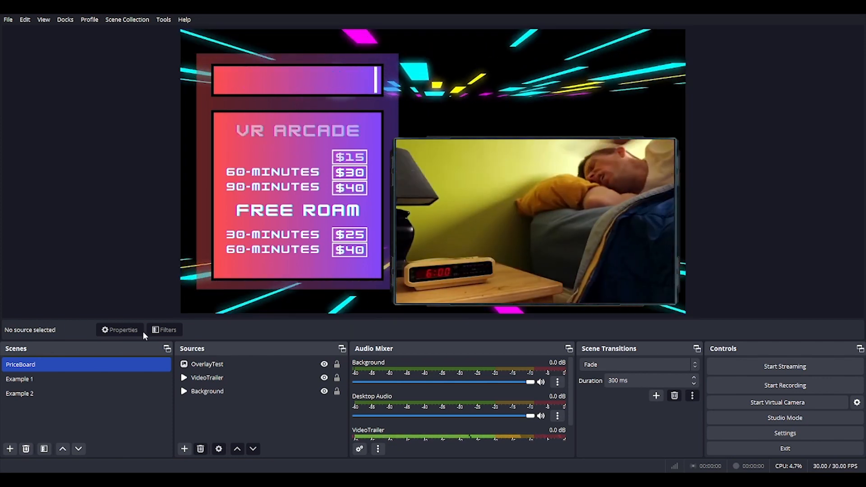
# Preview the Example 1 and Example 2 scenes and return to the PriceBoard scene
pyautogui.click(58, 377)
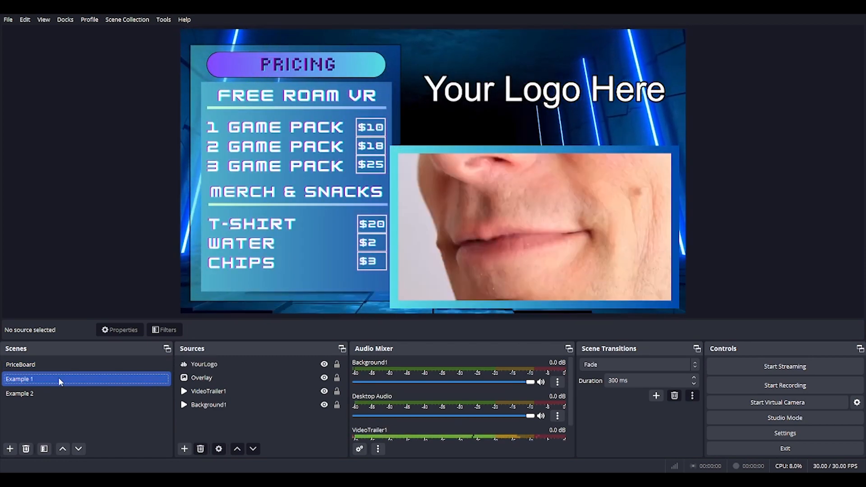
pyautogui.click(57, 392)
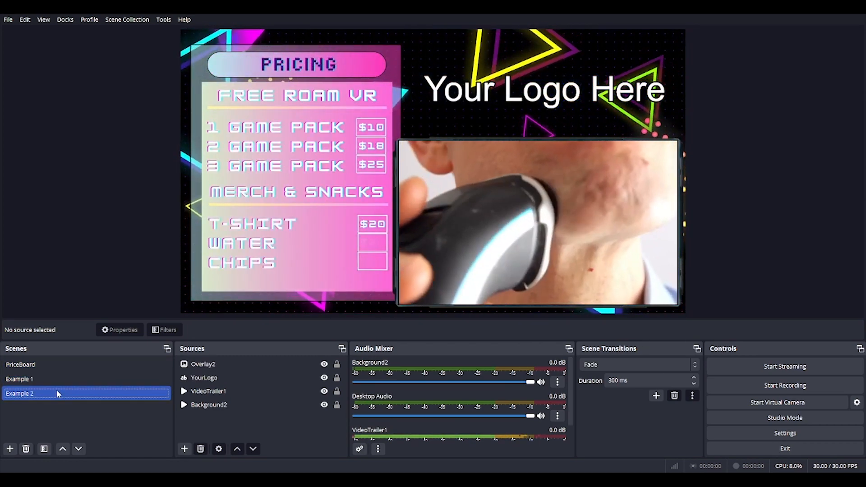
pyautogui.click(50, 364)
# Remove the Background source from the PriceBoard scene
pyautogui.click(226, 390)
pyautogui.press('Delete')
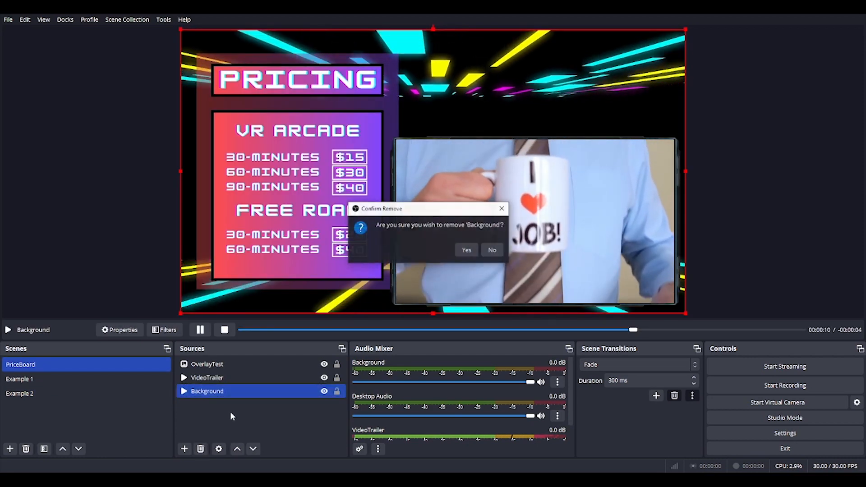
pyautogui.click(466, 250)
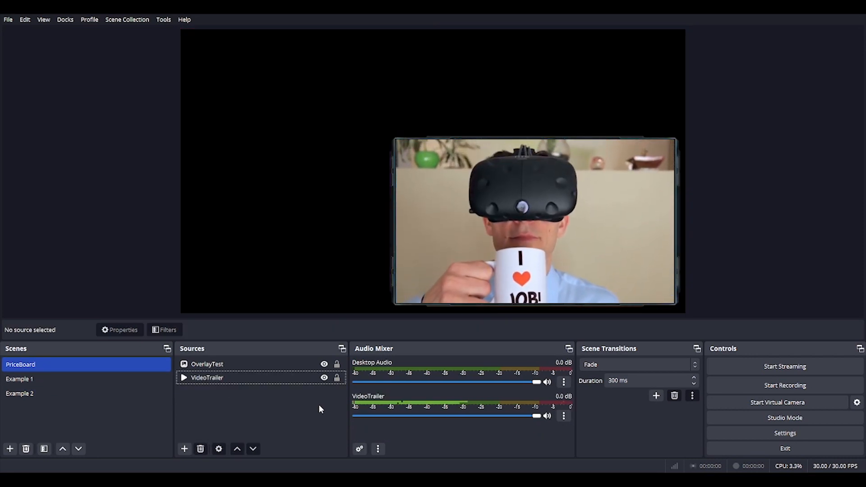
# Add a new VLC Video Source named Trailers to the PriceBoard scene
pyautogui.click(230, 429)
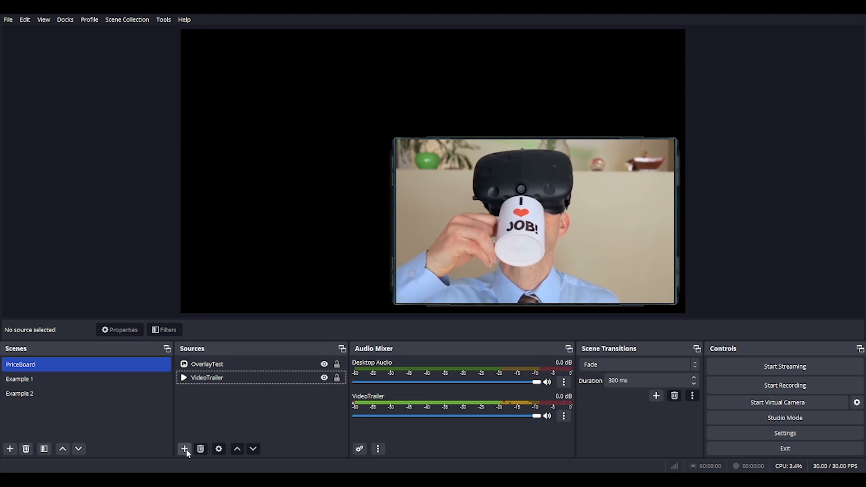
pyautogui.click(224, 394)
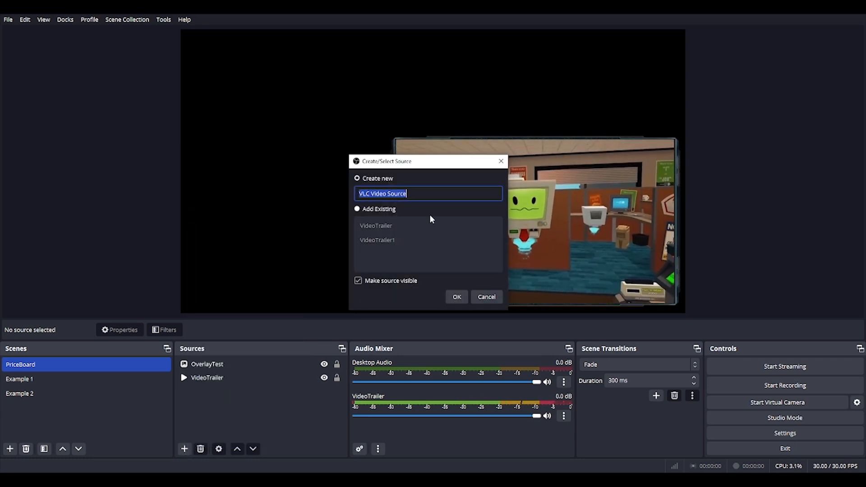
pyautogui.write('Trailders')
pyautogui.press('BackSpace')
pyautogui.press('BackSpace')
pyautogui.press('BackSpace')
pyautogui.press('BackSpace')
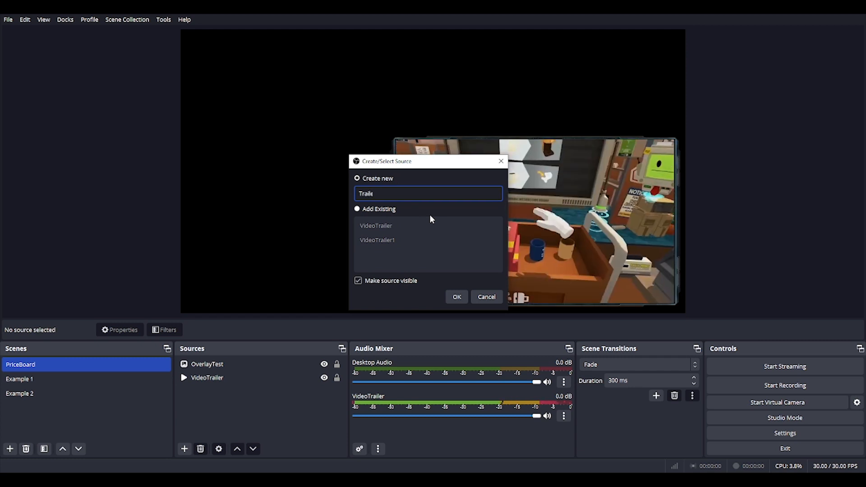
pyautogui.write('ers')
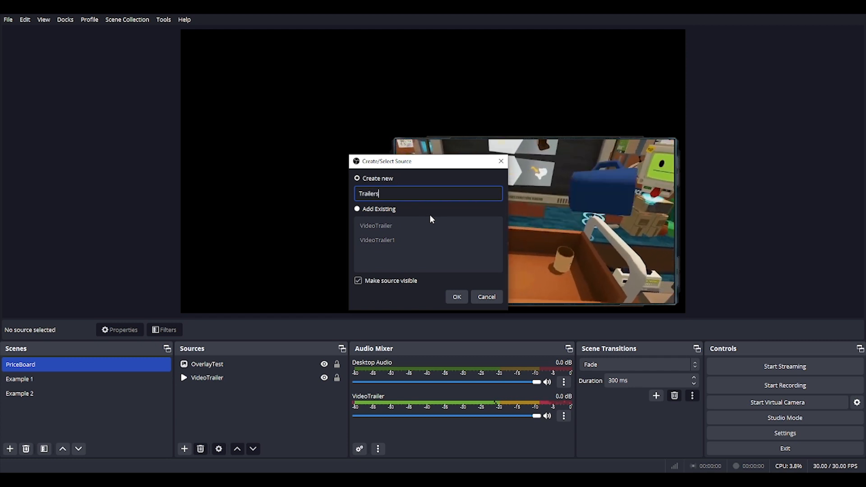
pyautogui.click(456, 296)
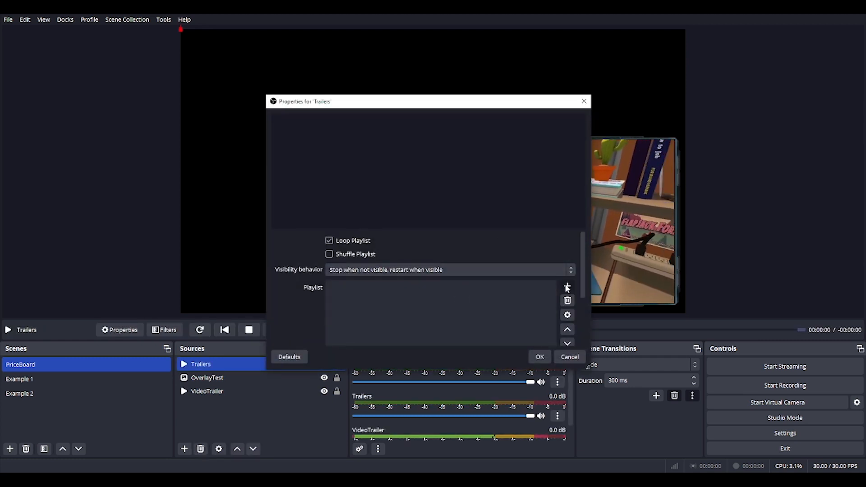
# Add the C:/PriceBoardVideo/BackgroundVids folder to the new source's playlist and accept its properties
pyautogui.click(580, 308)
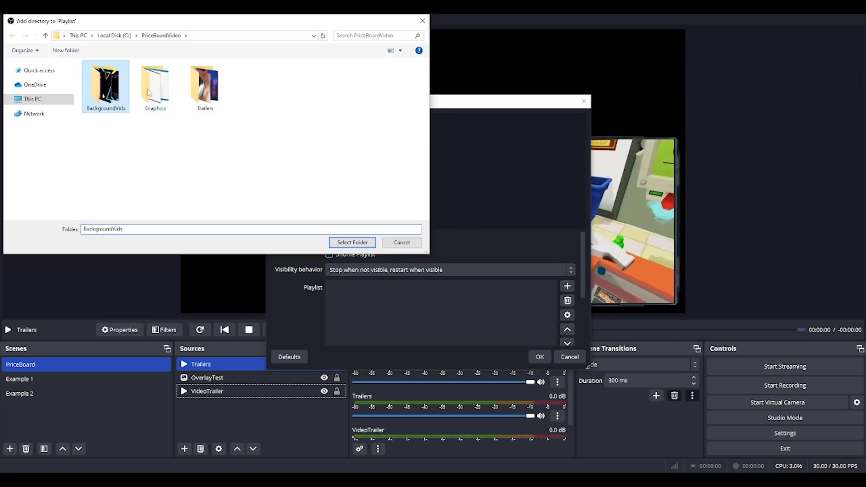
pyautogui.click(354, 243)
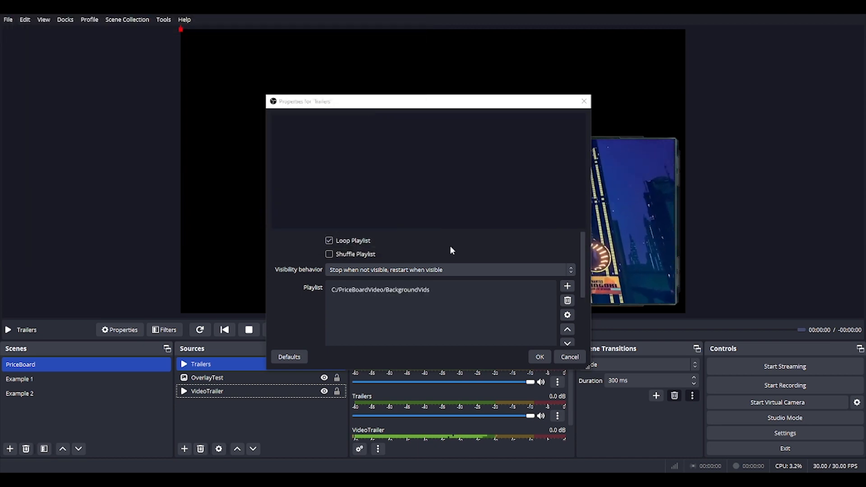
pyautogui.click(540, 357)
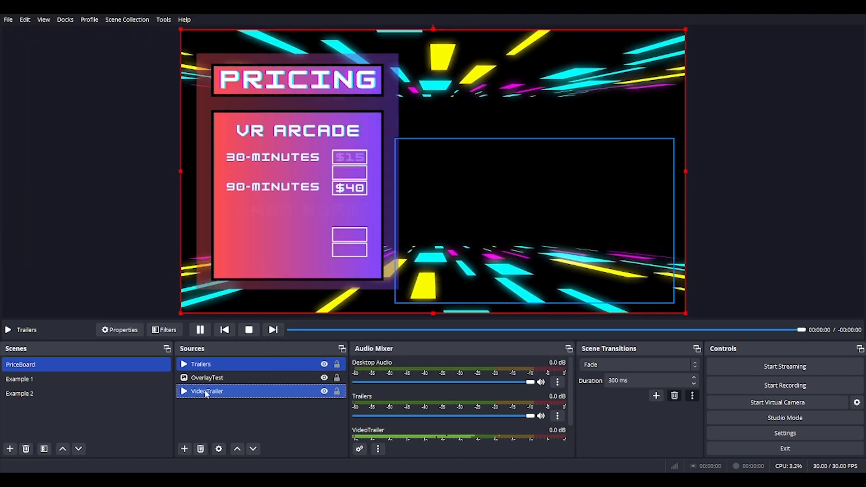
# Rename the Trailers source as BackgroundVids and place it below VideoTrailer in the source order
pyautogui.rightClick(208, 368)
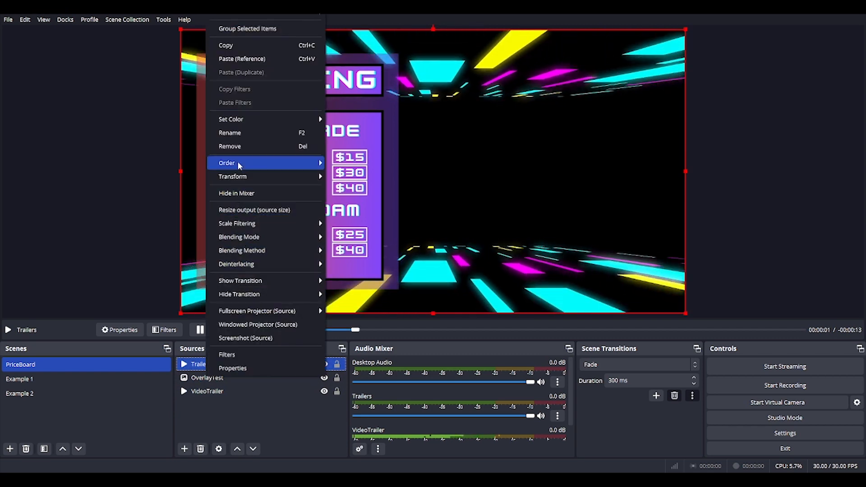
pyautogui.click(236, 134)
pyautogui.write('Bac')
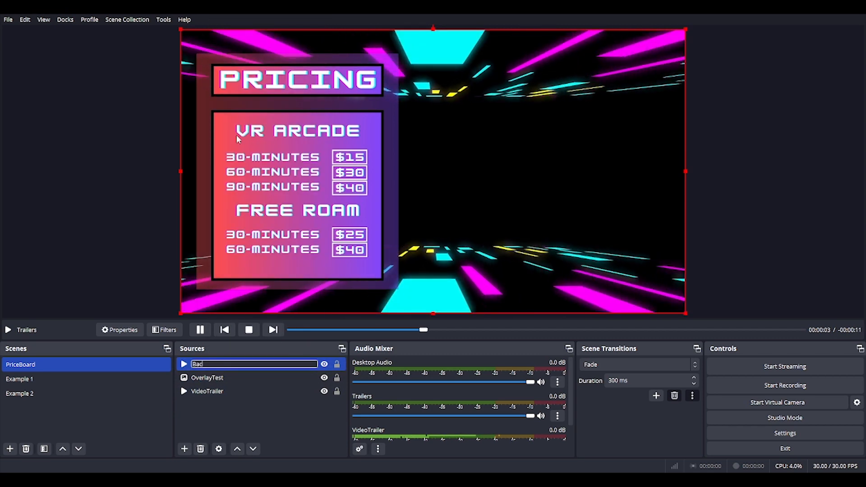
pyautogui.write('kgroundVids')
pyautogui.press('Return')
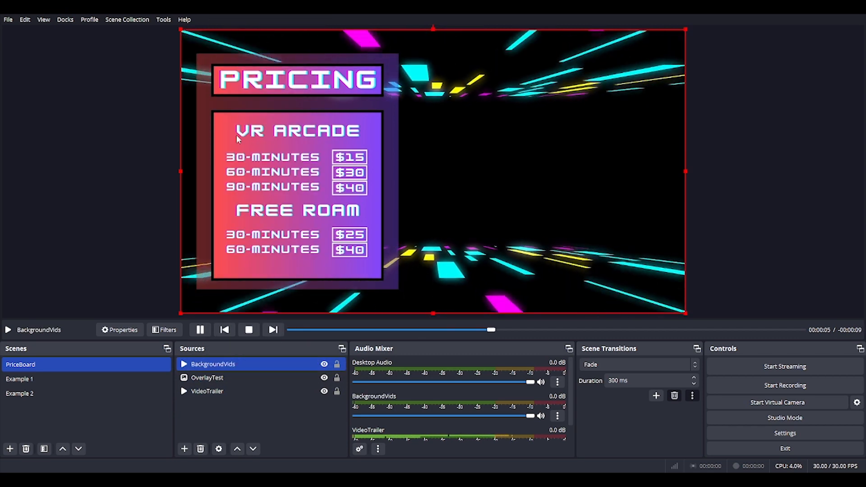
pyautogui.moveTo(224, 390); pyautogui.dragTo(221, 393)
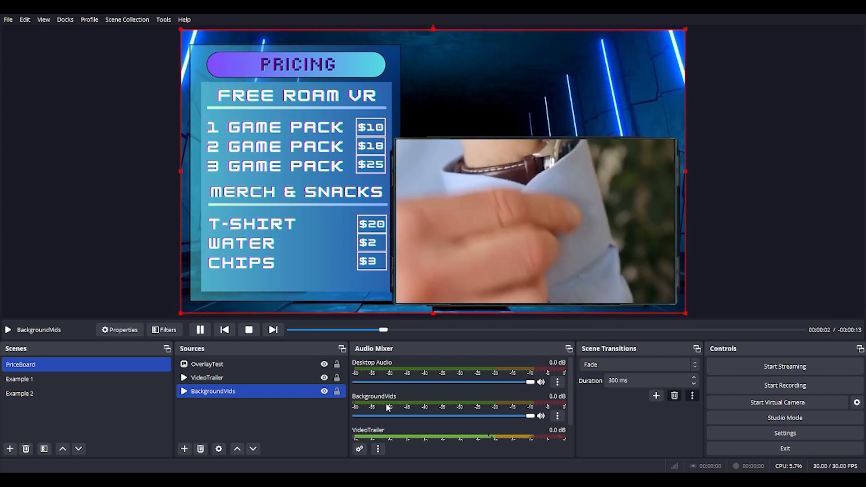
pyautogui.click(429, 330)
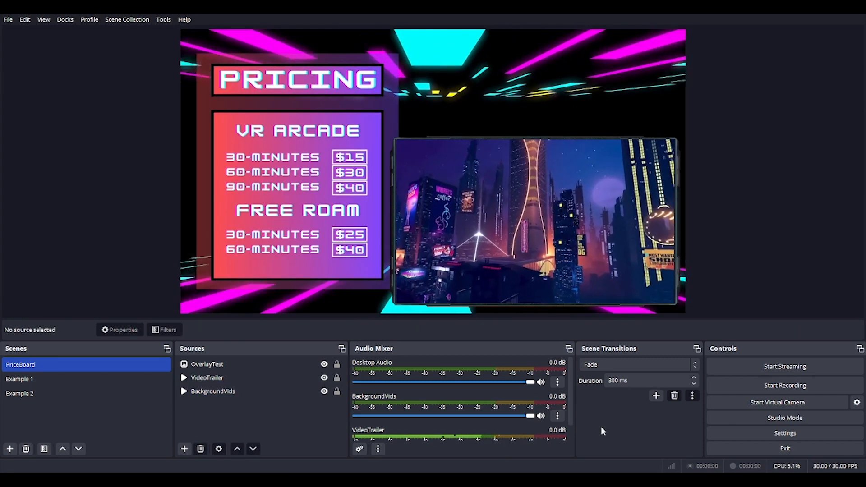
# Show the scene preview in a fullscreen projector on the C27F398 1920x1080 display
pyautogui.rightClick(720, 120)
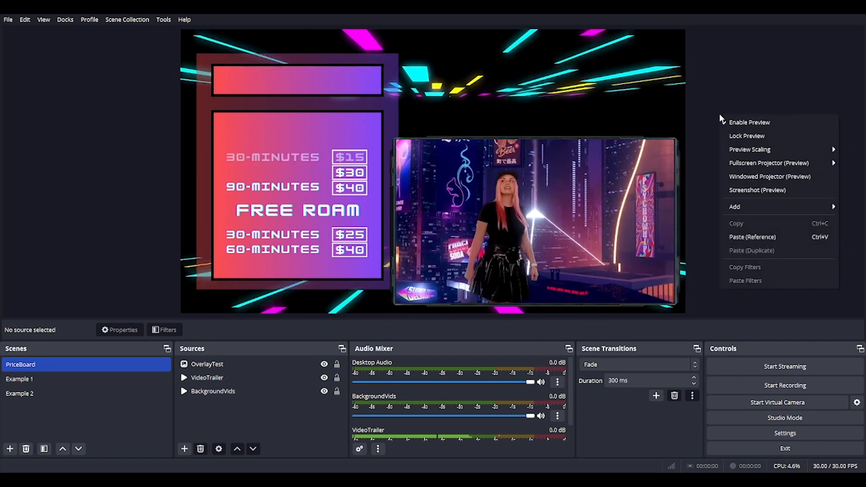
pyautogui.moveTo(749, 166)
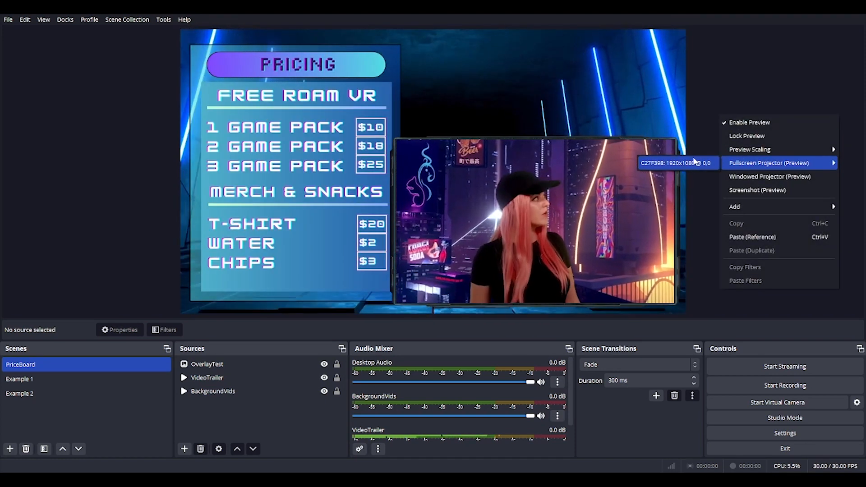
pyautogui.click(694, 160)
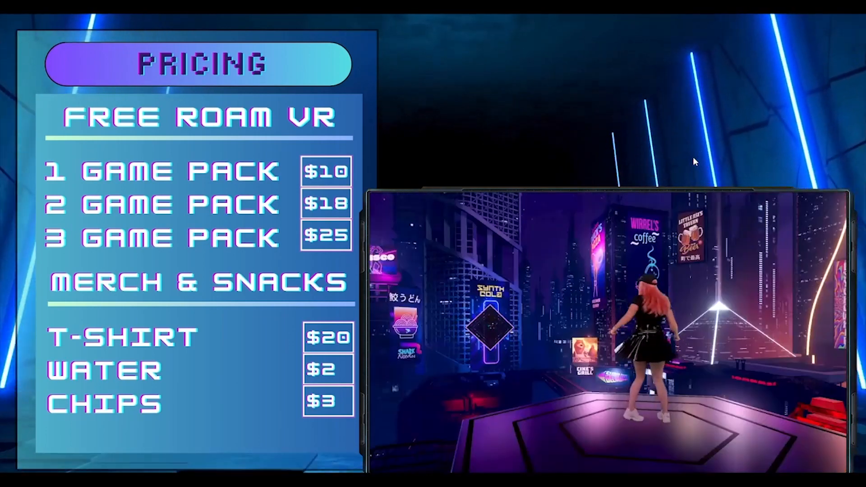